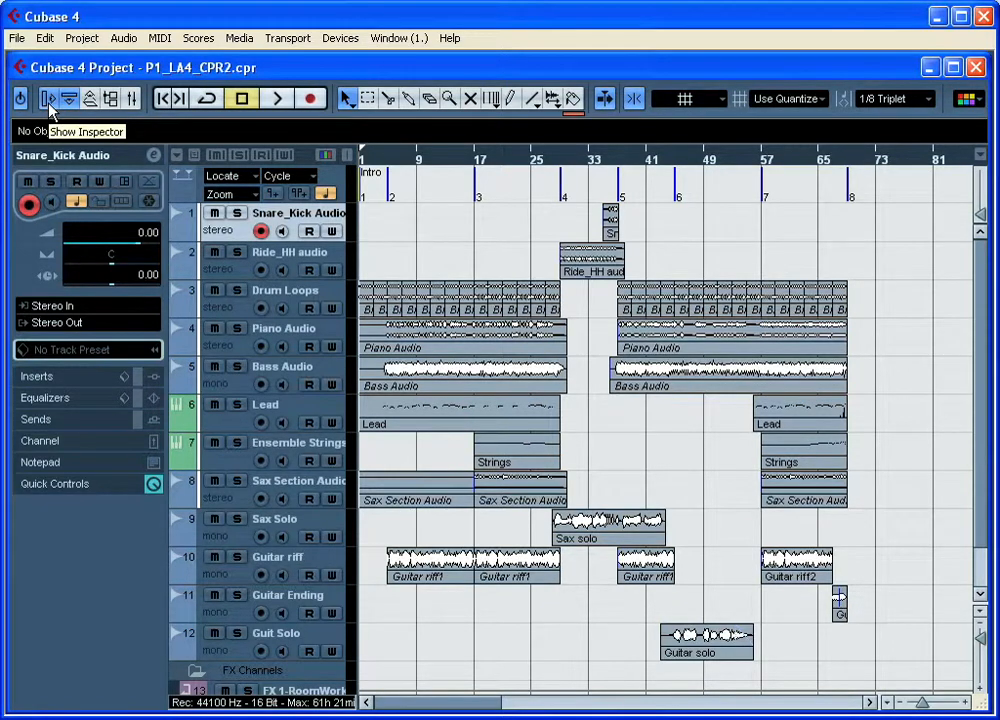
# Step: Hide the Inspector and show it again, twice
pyautogui.click(48, 104)
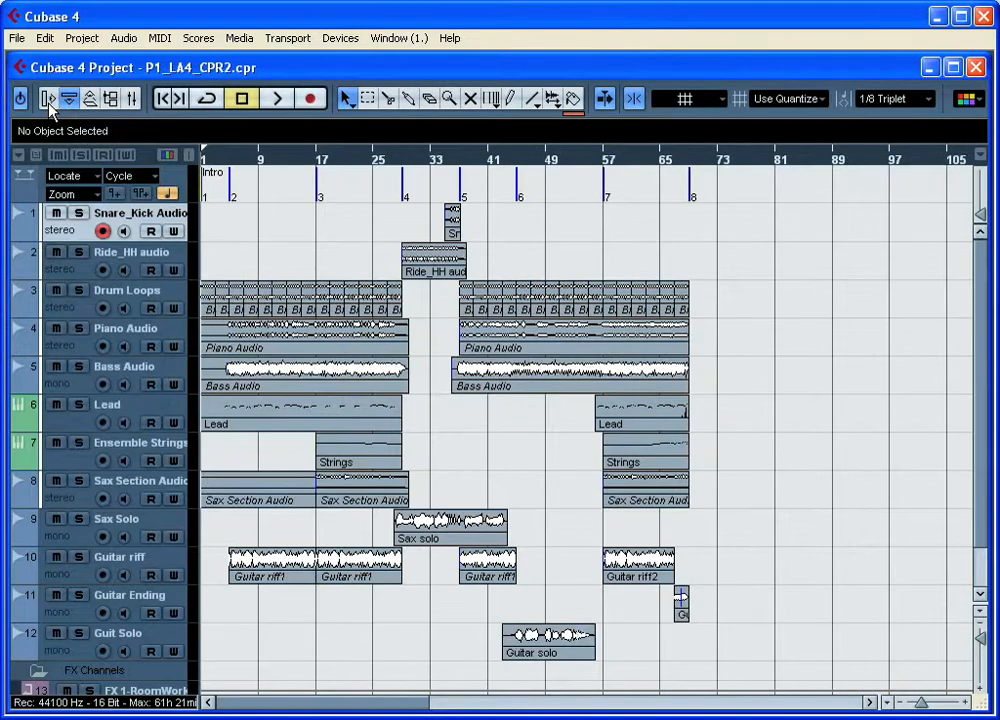
pyautogui.click(48, 104)
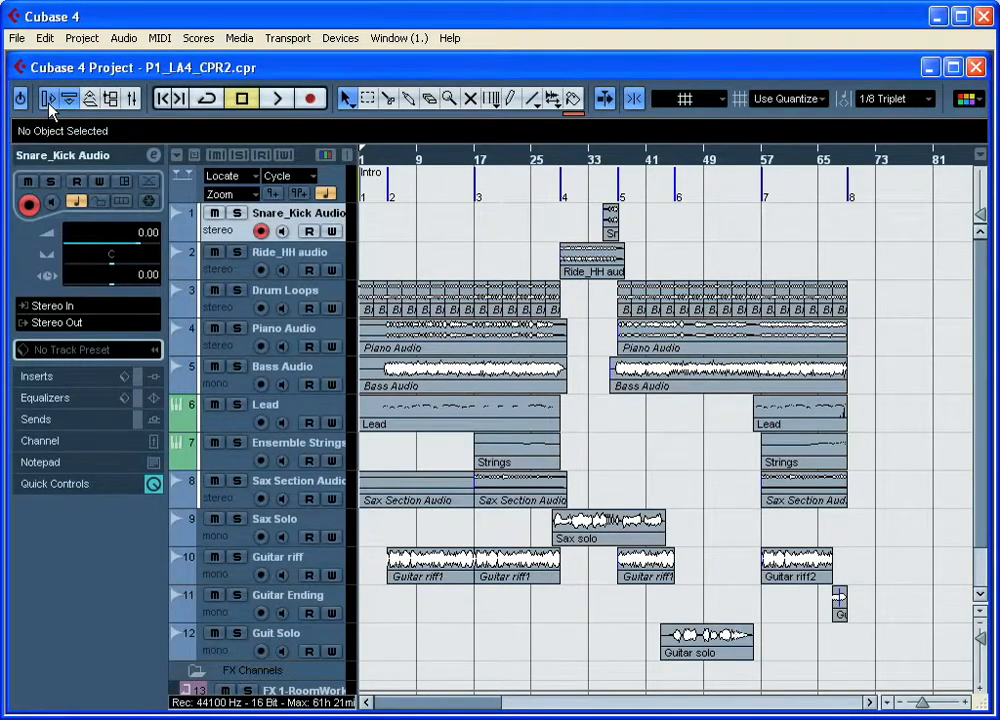
pyautogui.click(48, 104)
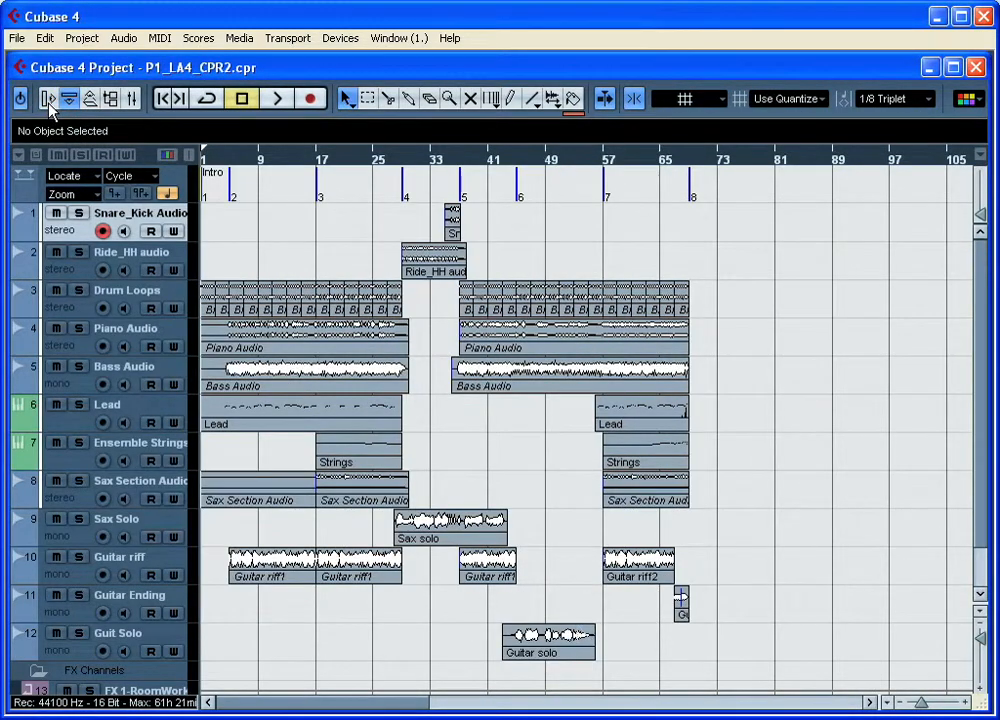
pyautogui.click(48, 104)
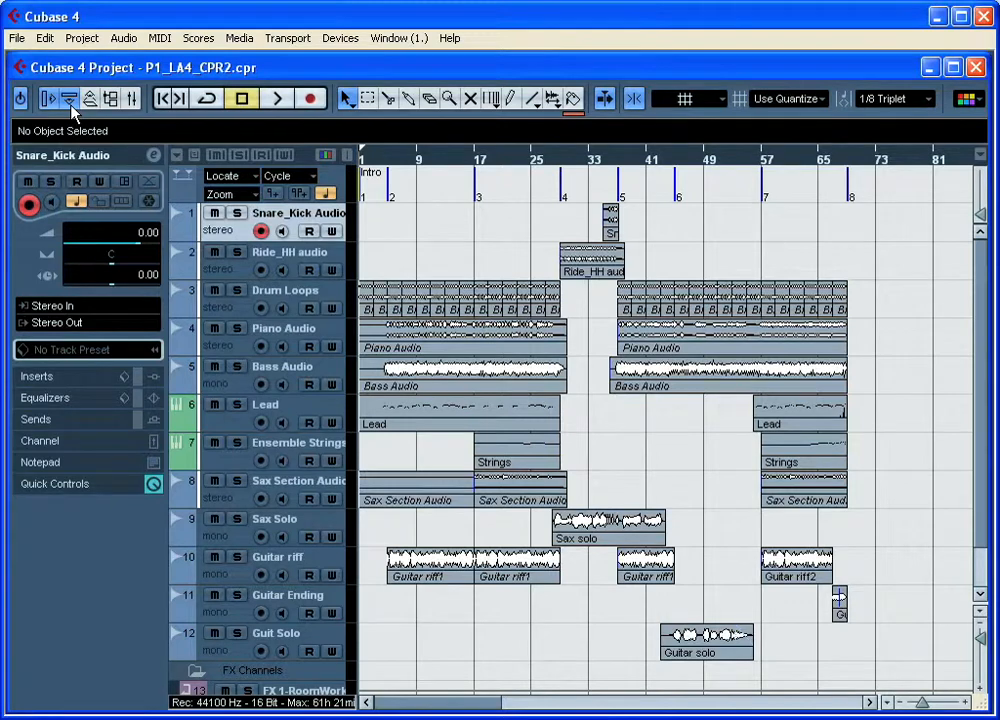
# Step: Select the Ride_HH audio event to read its details, and show and hide the project overview
pyautogui.click(608, 271)
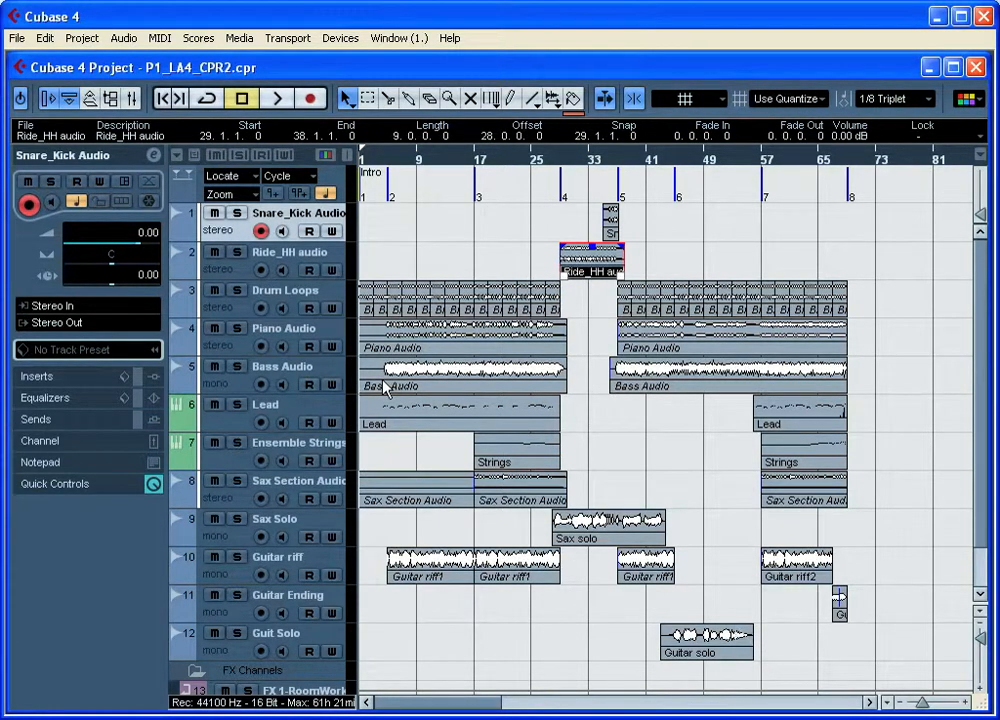
pyautogui.click(88, 98)
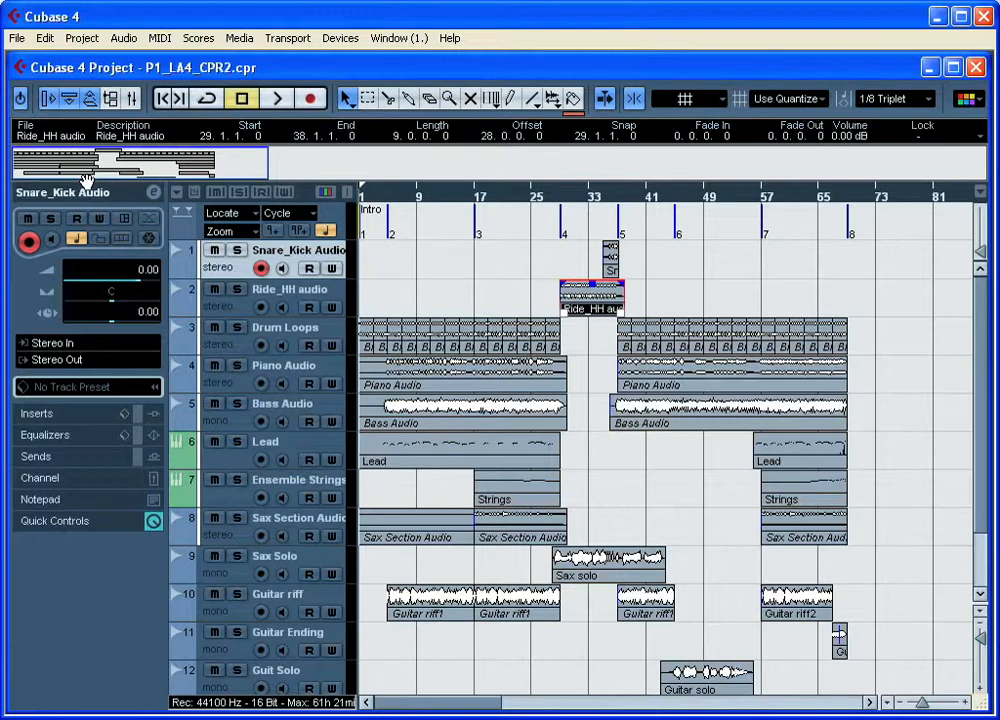
pyautogui.click(89, 98)
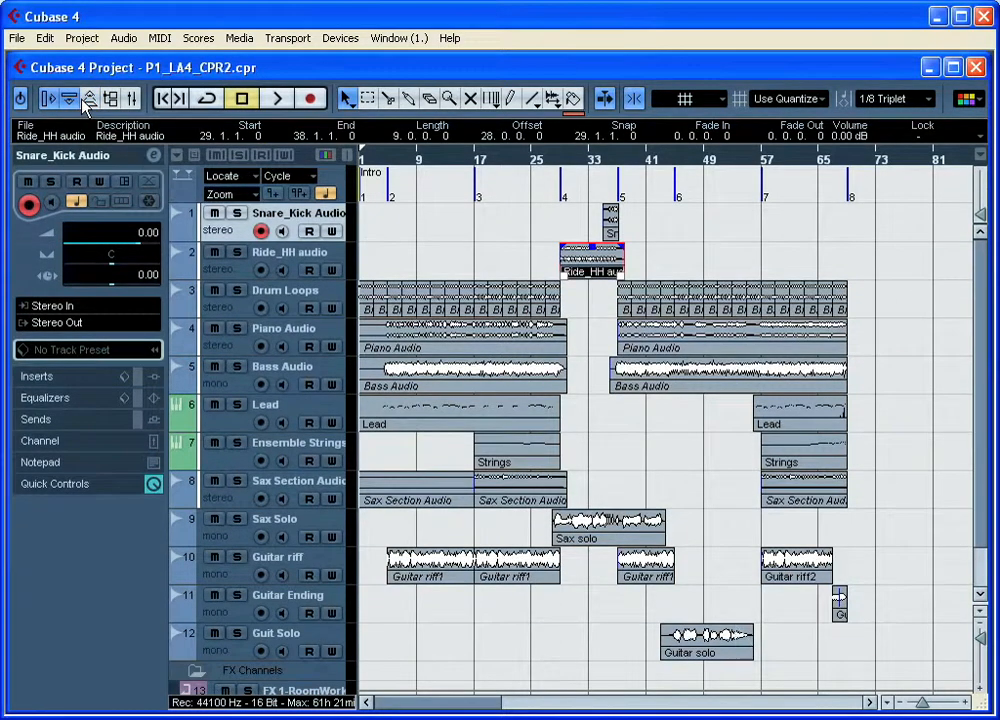
# Step: Open the Pool, review the audio files' attributes through to the Path column, and close it
pyautogui.click(113, 102)
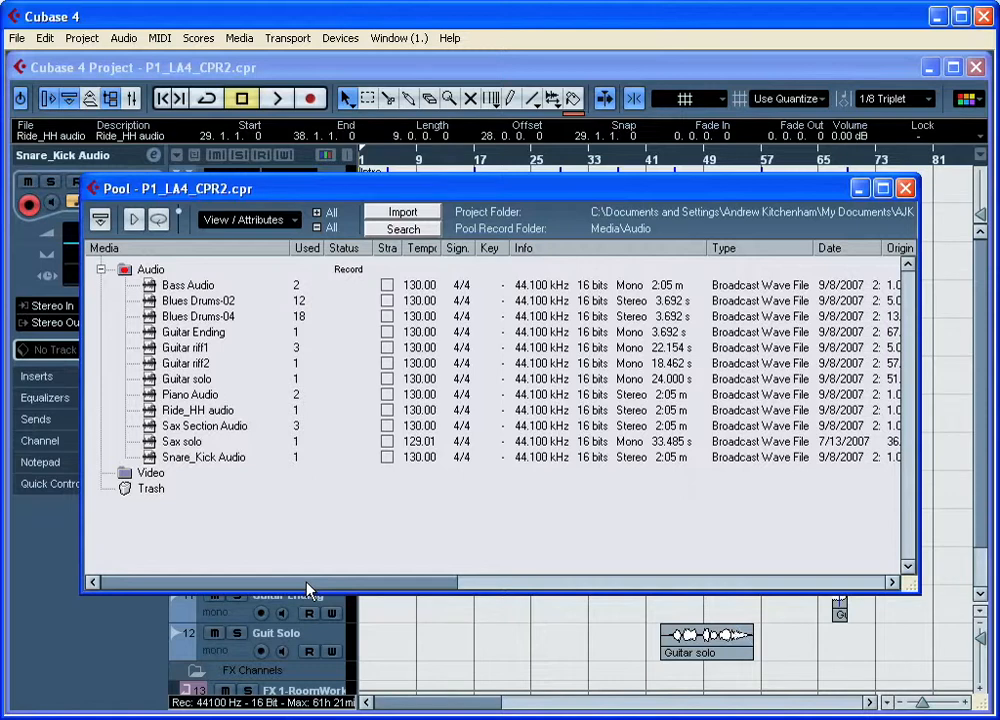
pyautogui.moveTo(307, 590); pyautogui.dragTo(536, 597)
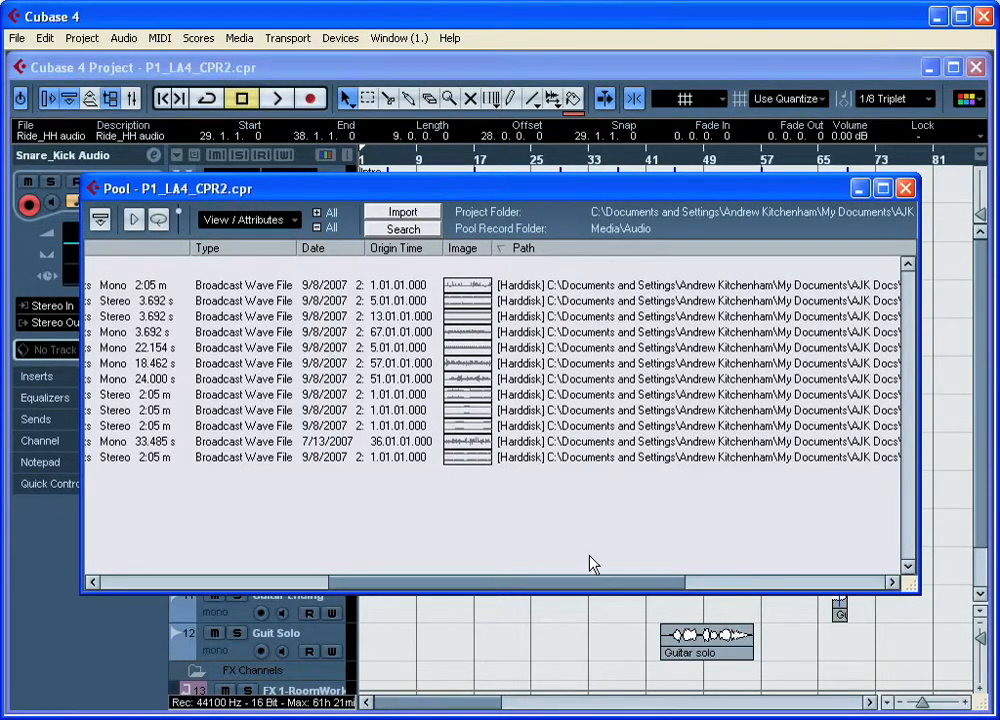
pyautogui.moveTo(585, 585); pyautogui.dragTo(339, 592)
pyautogui.click(904, 189)
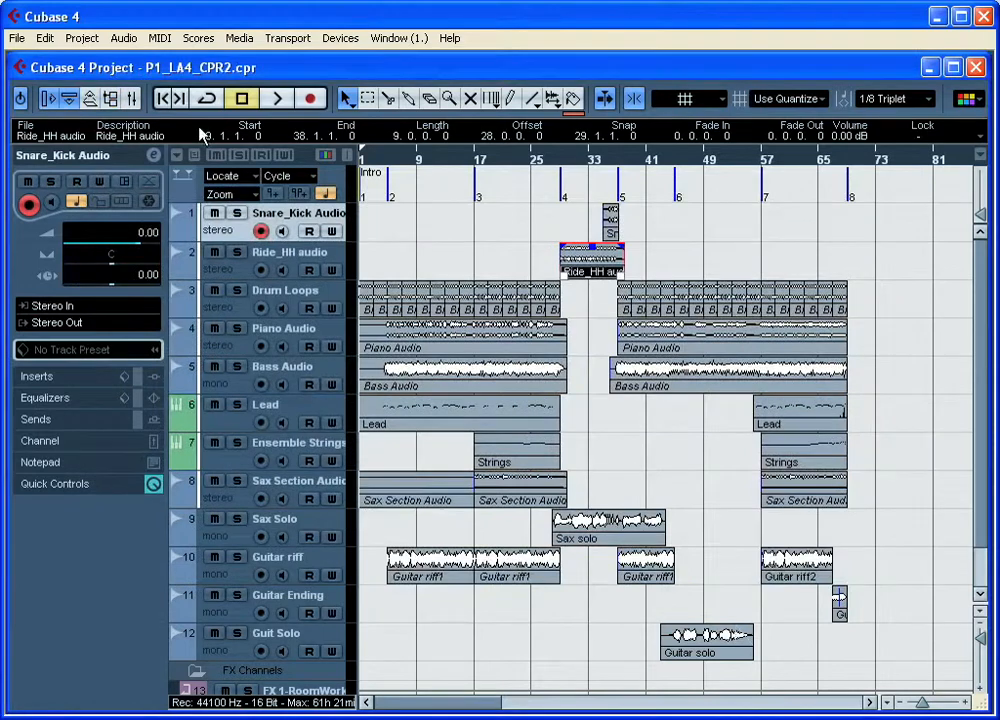
# Step: View the Mixer and close it, then check its entry and key command among the devices
pyautogui.click(130, 100)
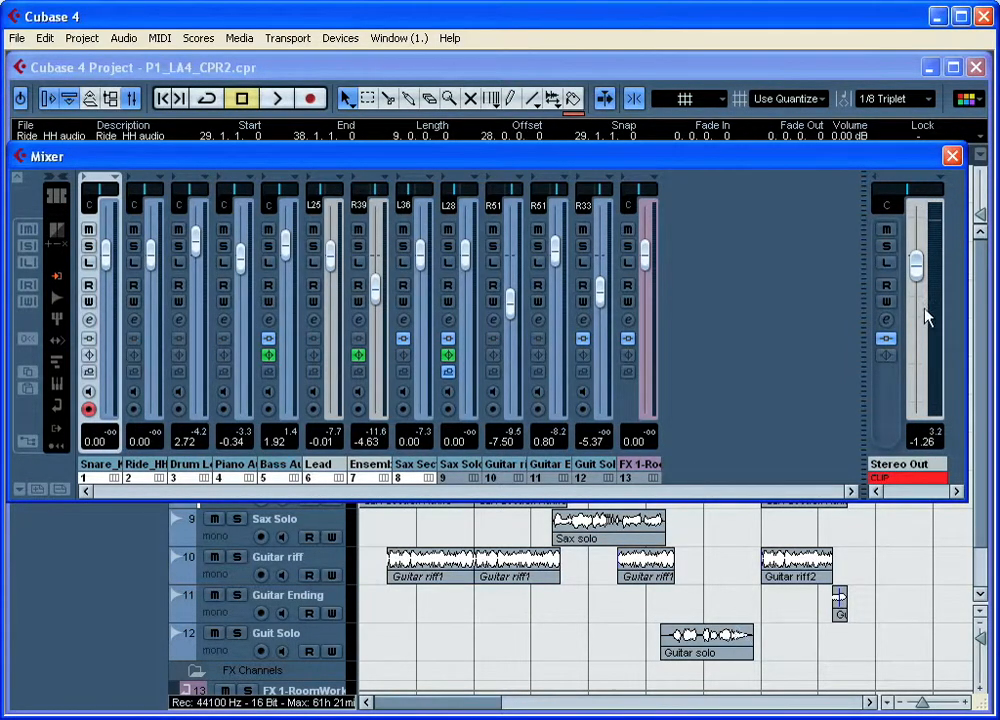
pyautogui.click(952, 156)
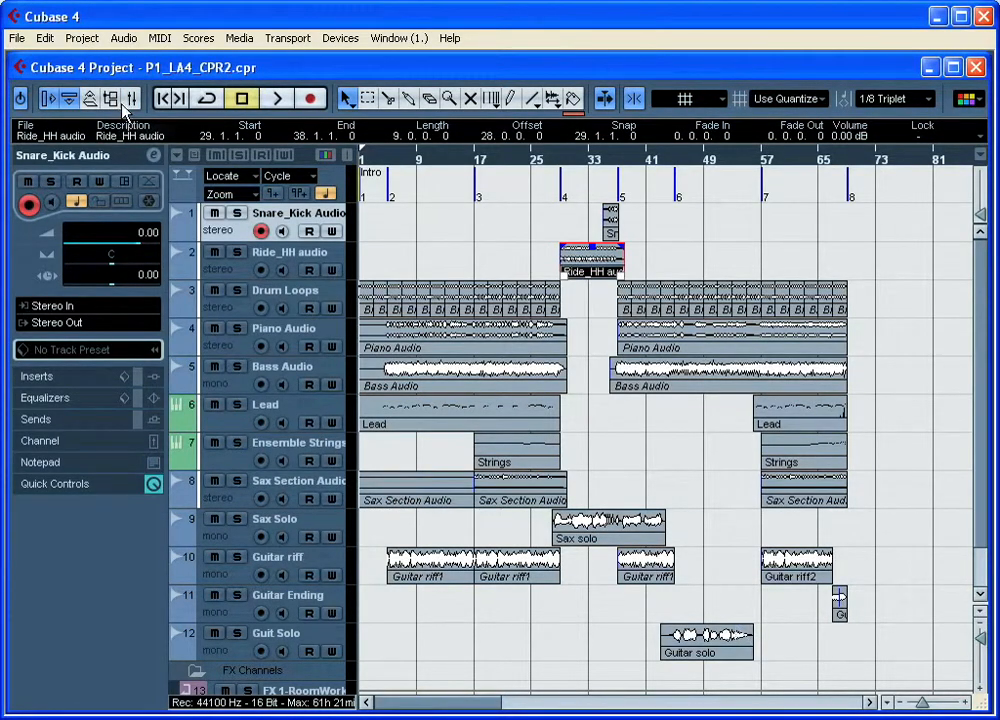
pyautogui.click(340, 40)
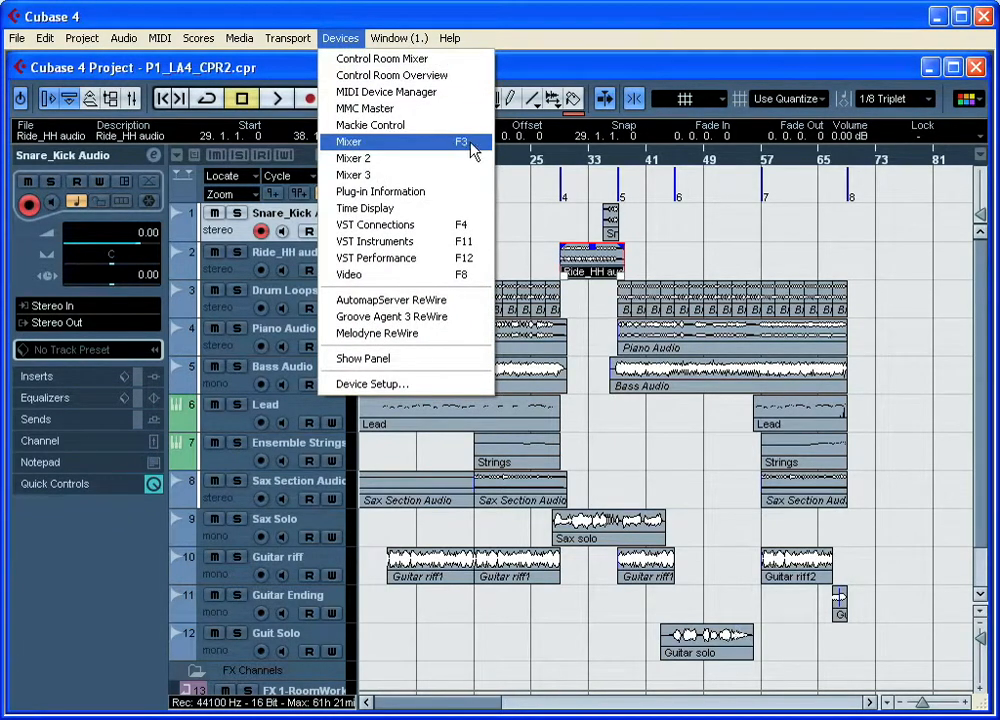
pyautogui.click(522, 185)
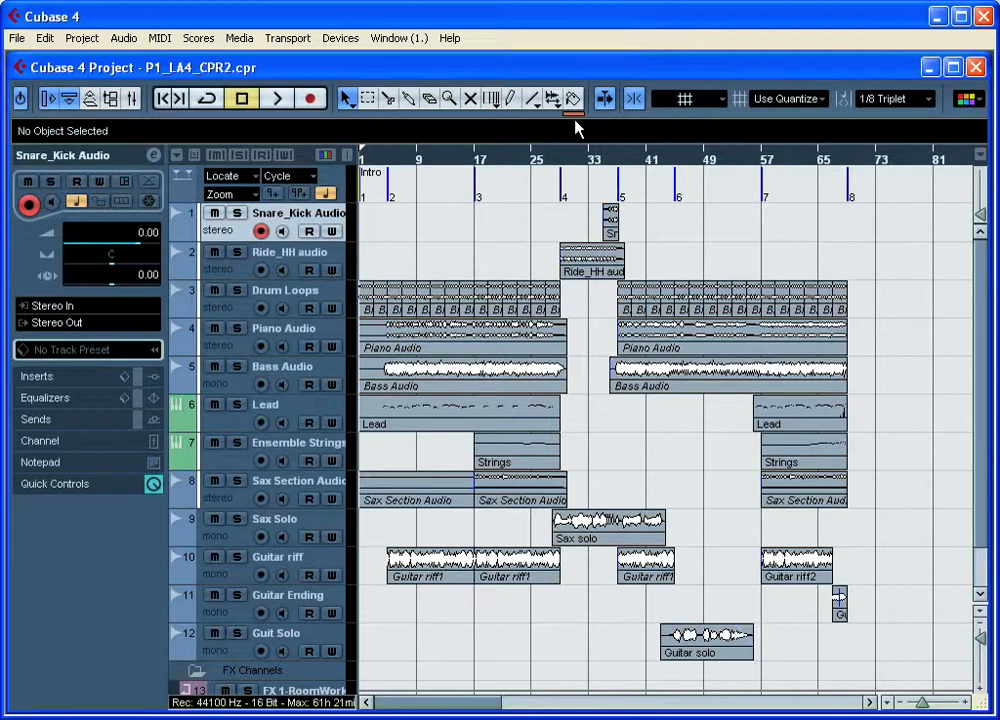
# Step: Review the Object Selection sizing modes, and try a range selection over bars 13 to 29 from Drum Loops to Lead
pyautogui.click(353, 108)
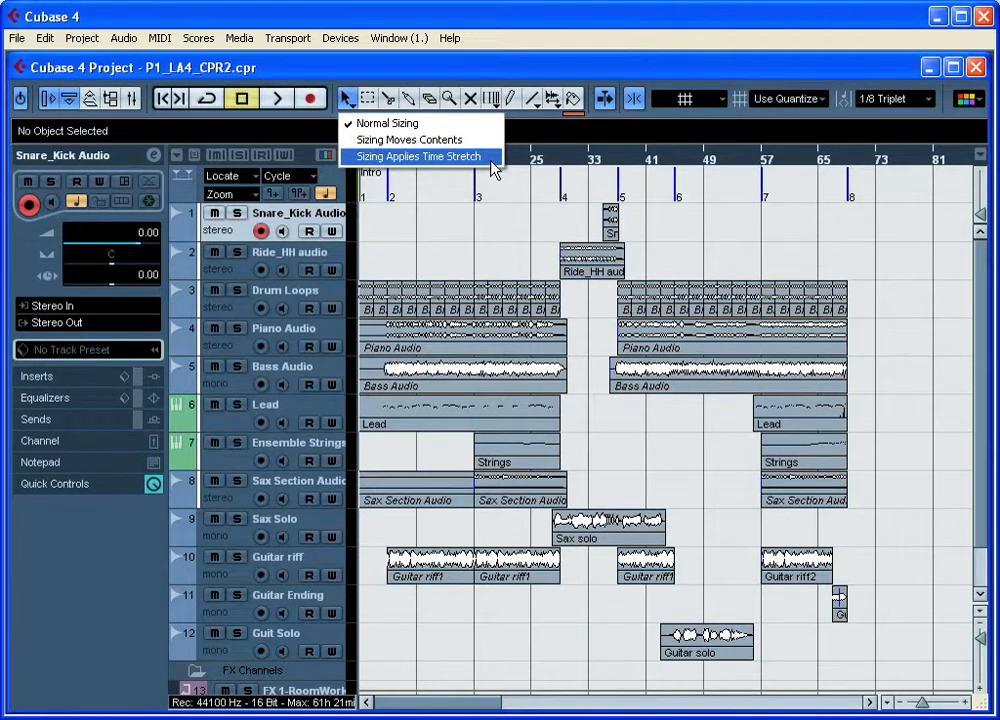
pyautogui.click(367, 98)
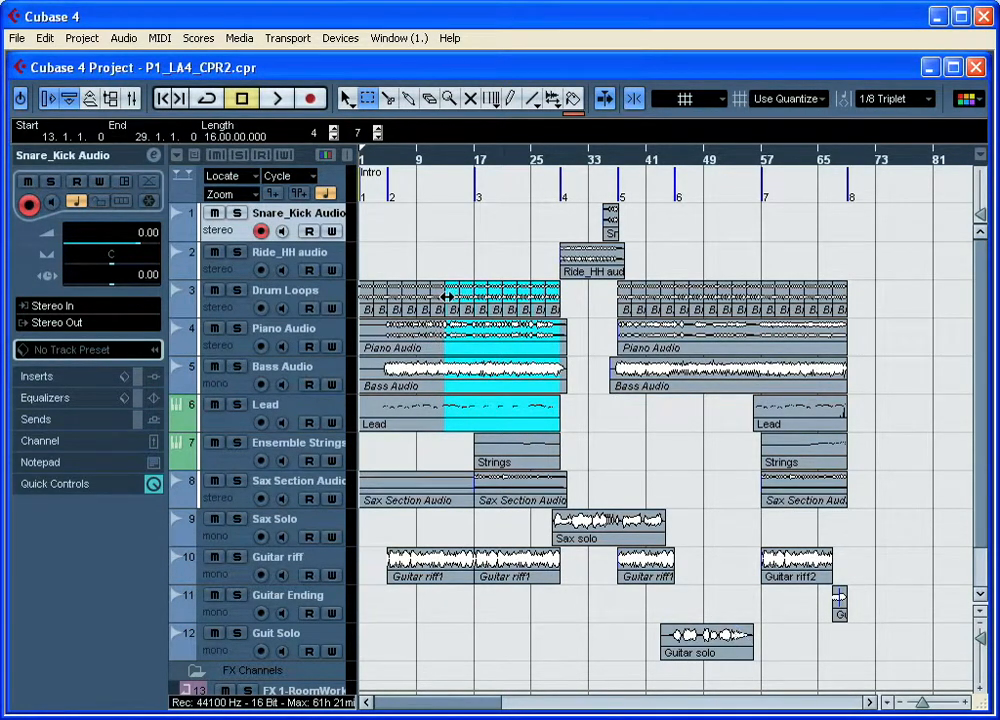
pyautogui.moveTo(447, 297); pyautogui.dragTo(449, 297)
pyautogui.click(347, 97)
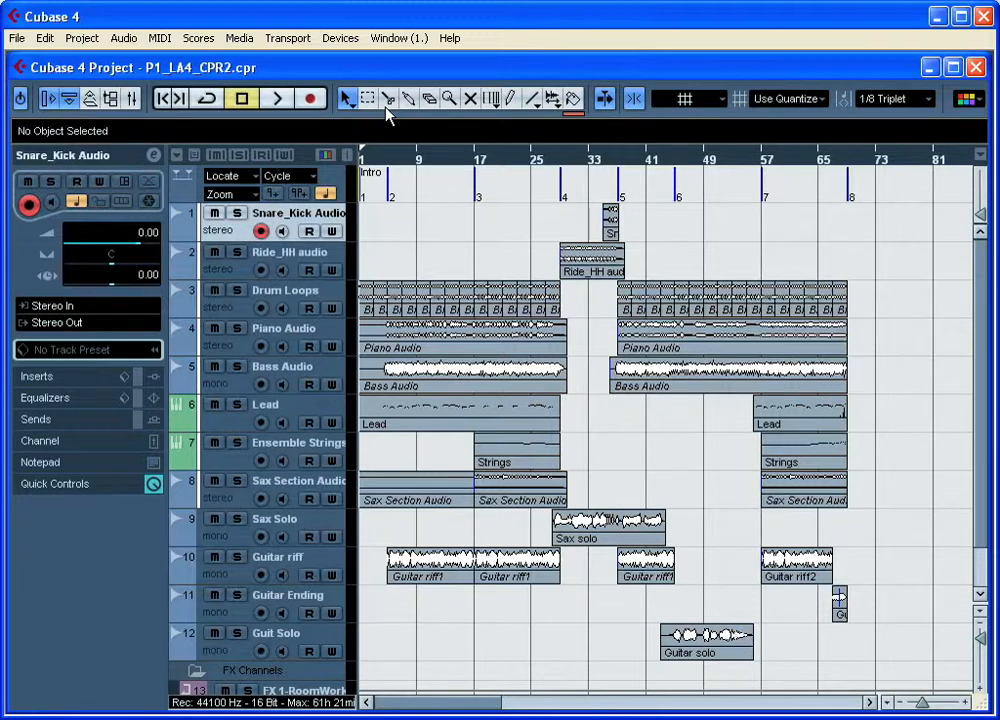
# Step: Split the Ride_HH audio event at bar 33 and glue the two parts back together
pyautogui.click(388, 98)
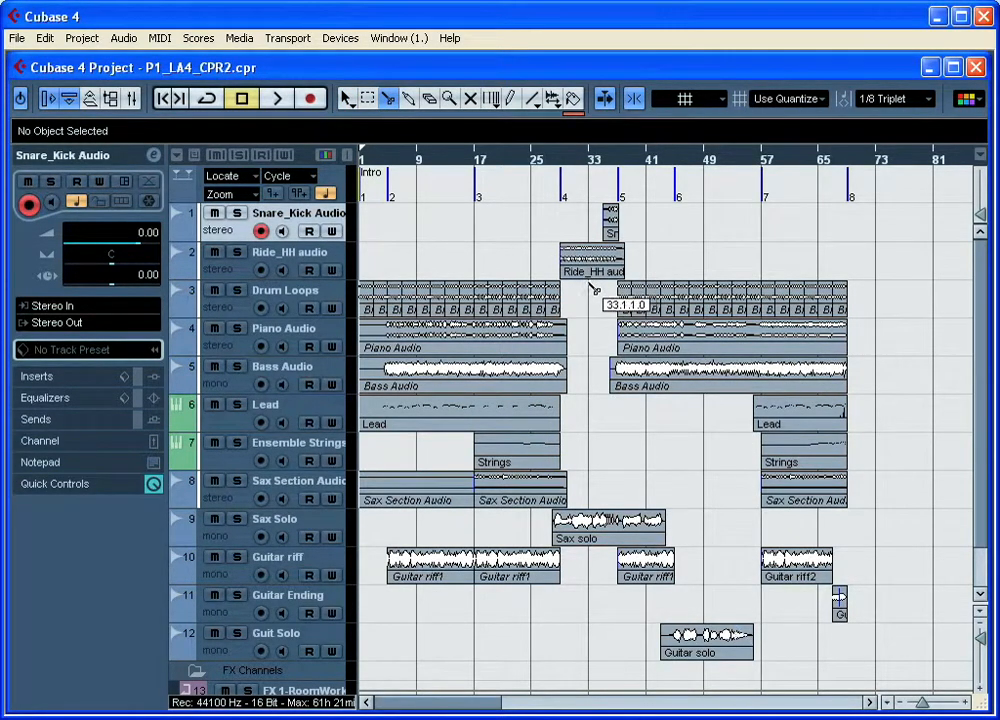
pyautogui.click(592, 272)
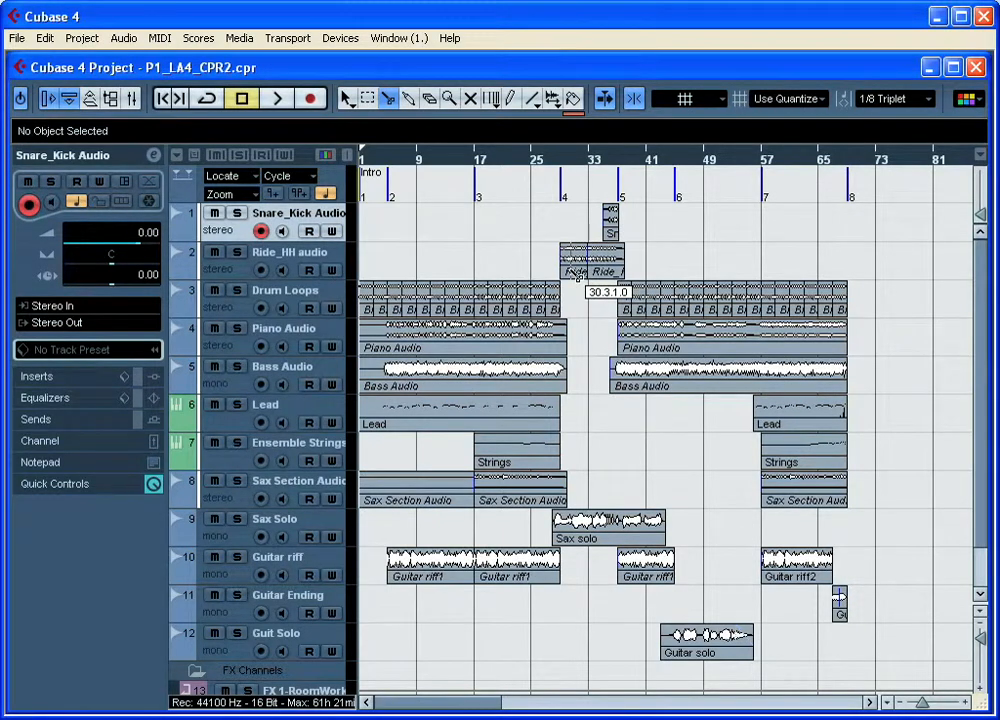
pyautogui.click(408, 98)
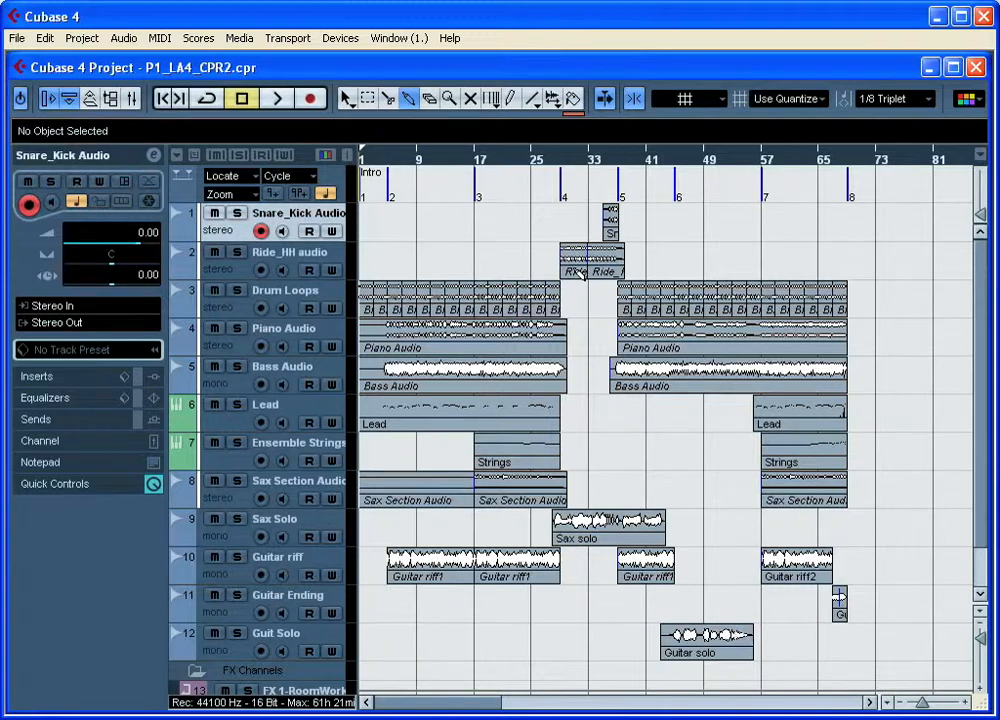
pyautogui.click(572, 259)
# Step: Try the Erase tool on the Snare_Kick Audio event, and select that event with Object Selection
pyautogui.click(430, 99)
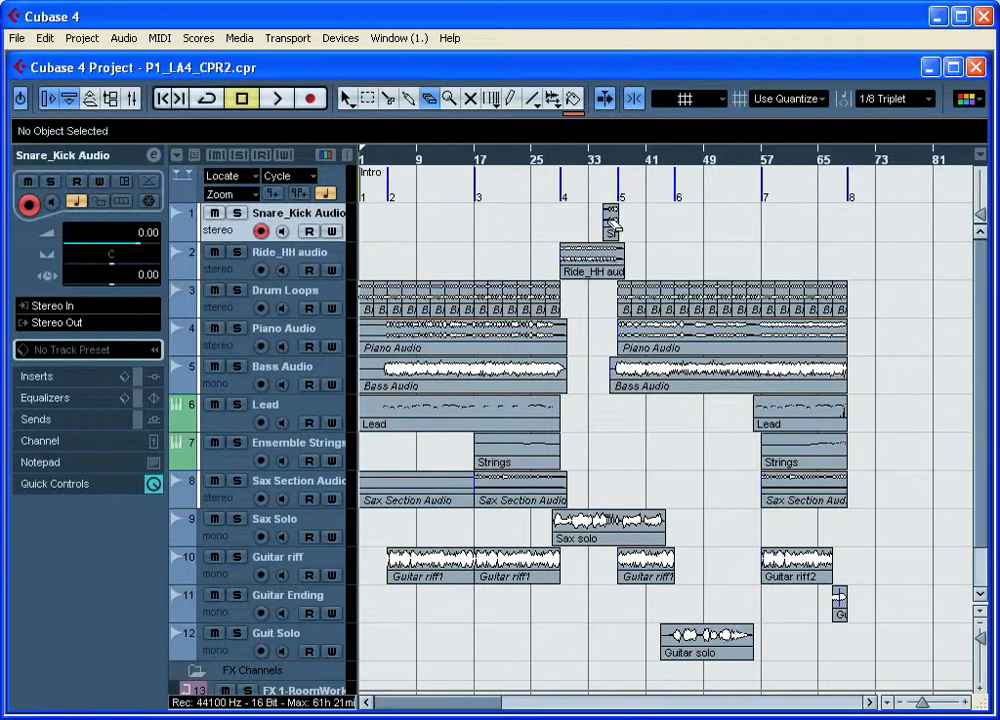
pyautogui.click(612, 222)
pyautogui.click(614, 226)
pyautogui.click(345, 98)
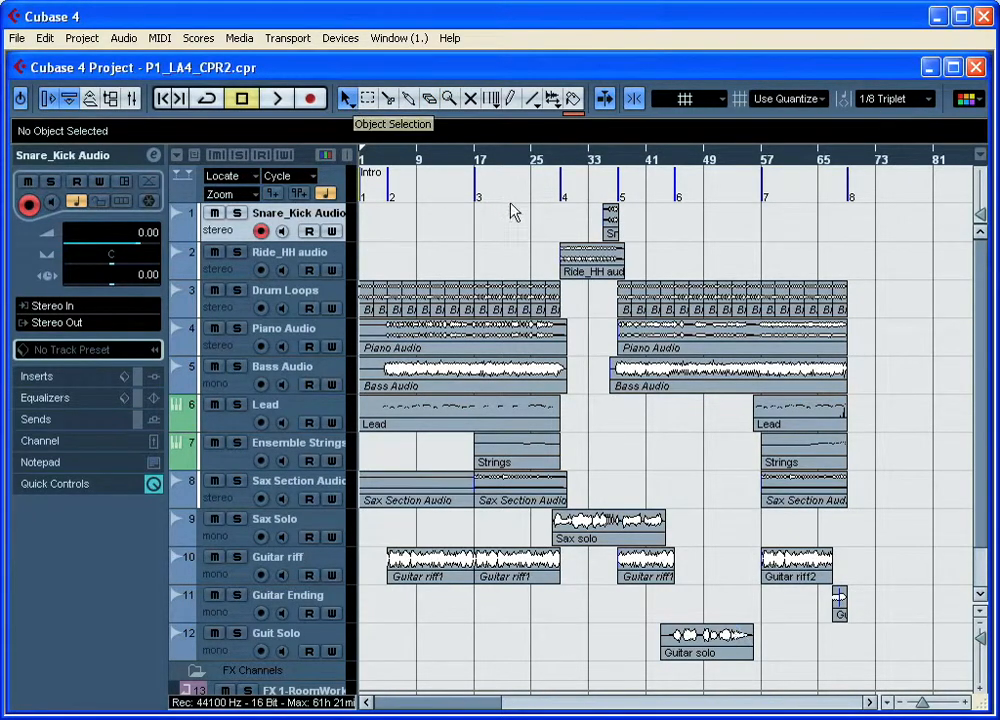
pyautogui.click(609, 222)
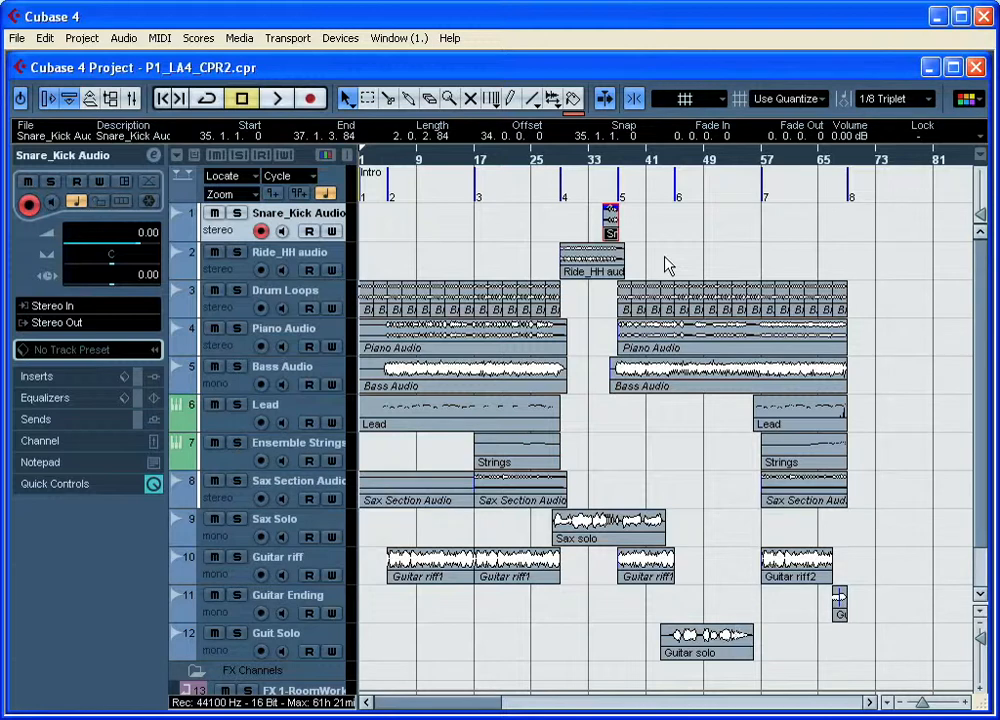
# Step: Magnify the Sax solo event around bar 35 with the Zoom tool
pyautogui.click(456, 104)
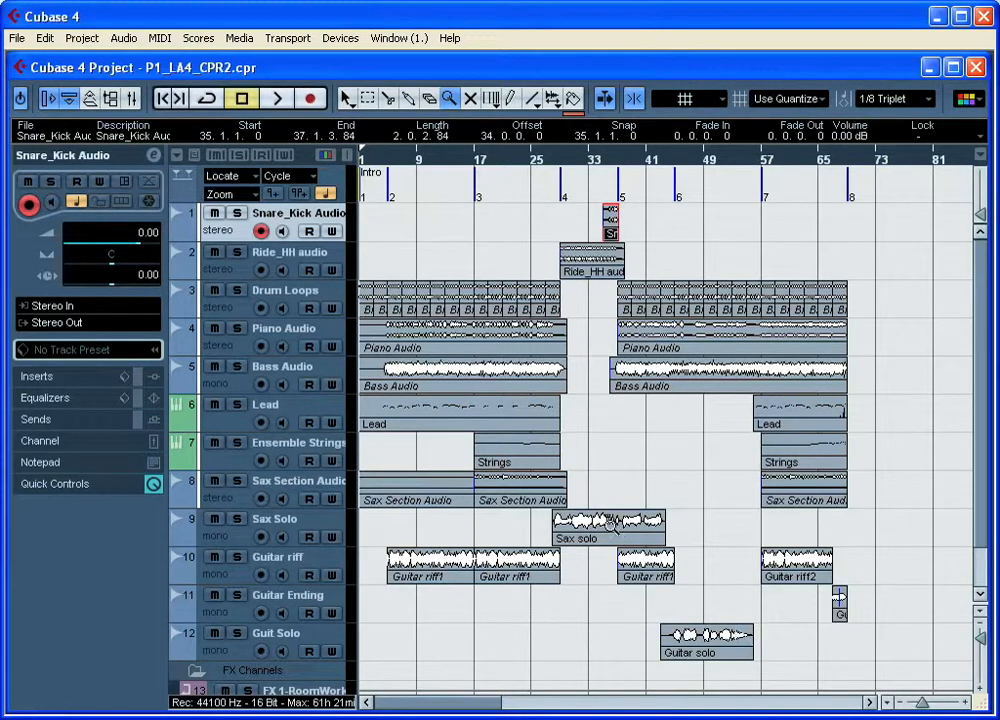
pyautogui.click(612, 533)
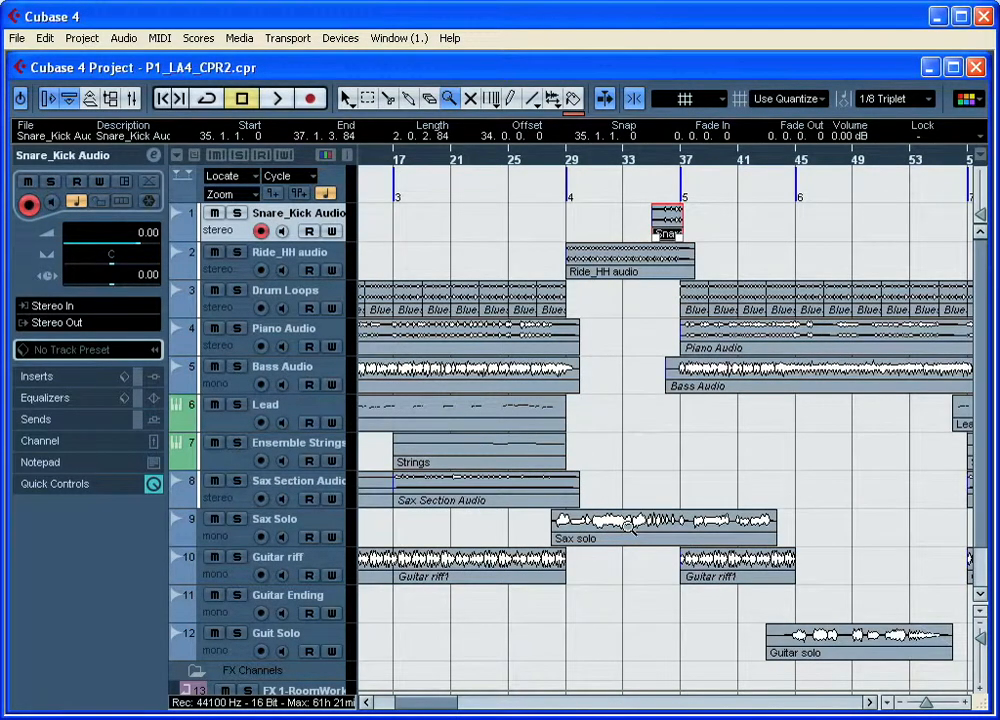
pyautogui.click(630, 527)
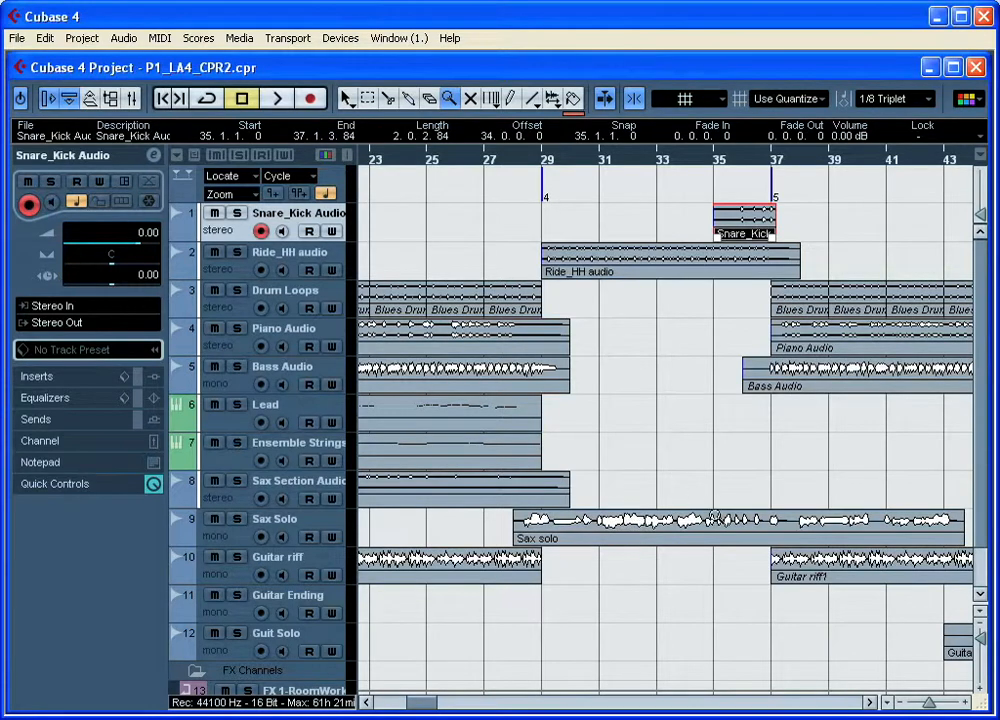
pyautogui.click(713, 518)
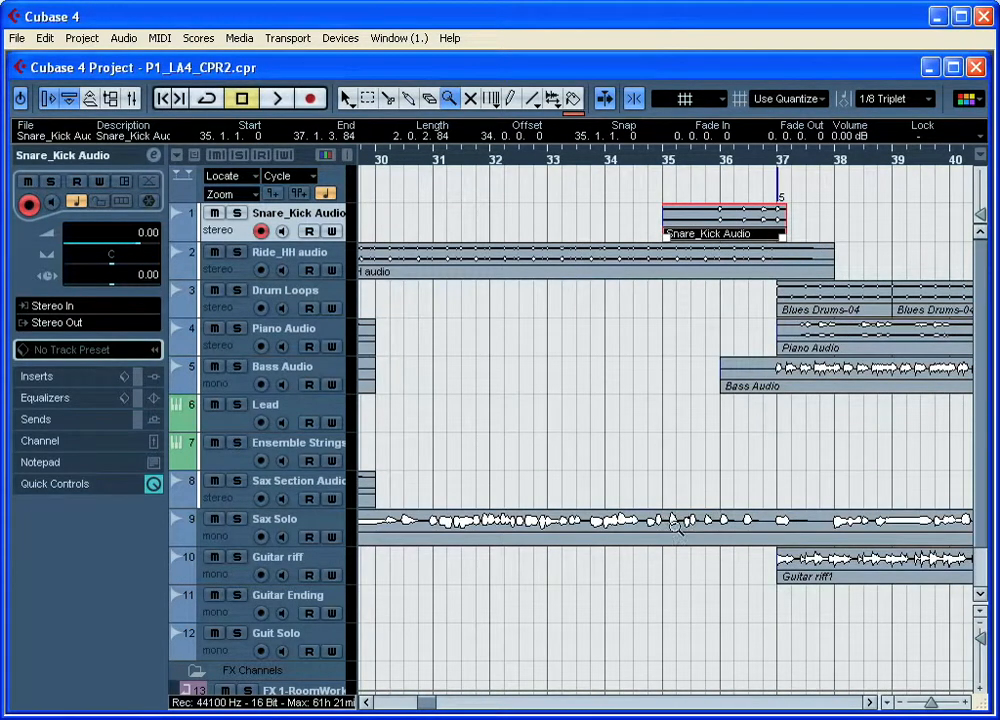
pyautogui.click(675, 524)
pyautogui.click(676, 526)
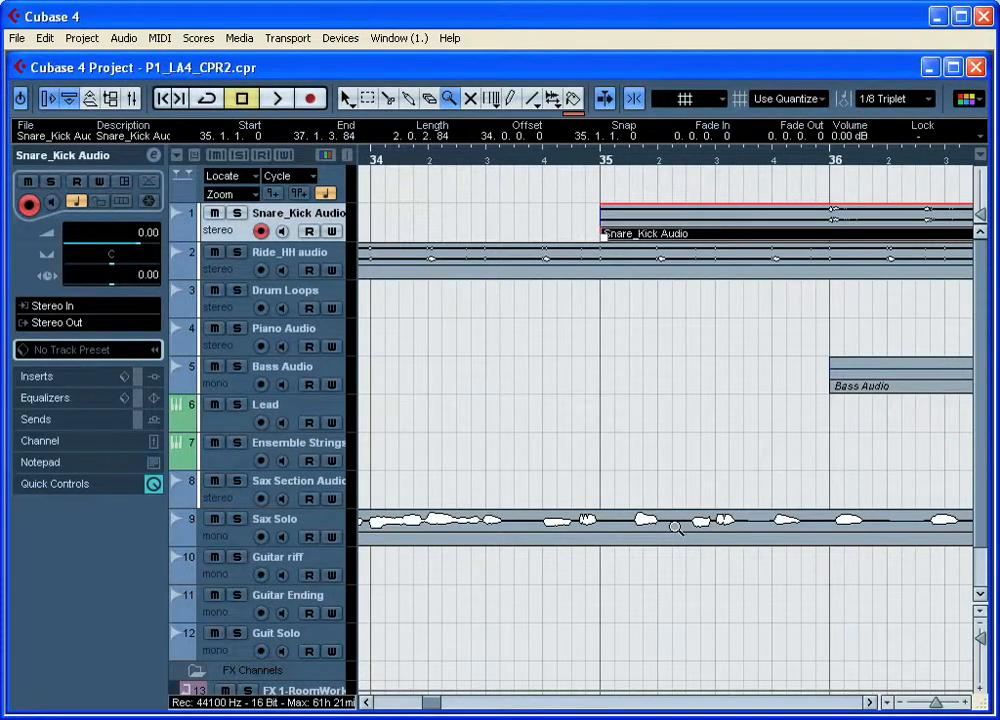
# Step: Zoom back out from the Sax solo event to the whole arrangement
pyautogui.press('alt')
pyautogui.keyDown('alt'); pyautogui.click(676, 526); pyautogui.keyUp('alt')
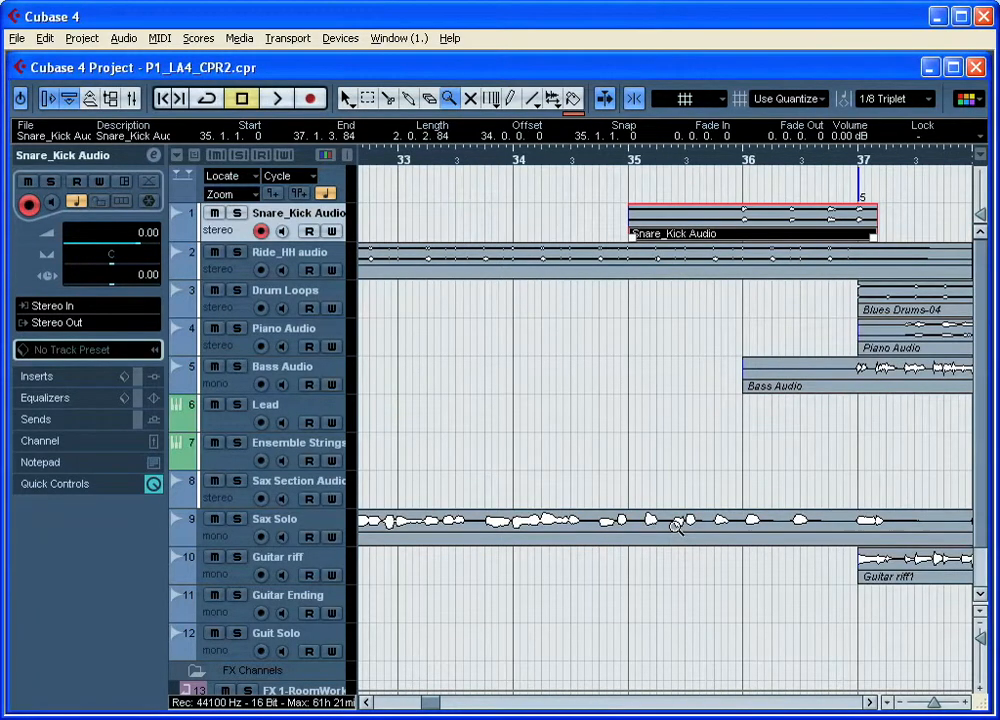
pyautogui.keyDown('alt'); pyautogui.click(676, 526); pyautogui.keyUp('alt')
pyautogui.keyDown('alt'); pyautogui.click(676, 526); pyautogui.keyUp('alt')
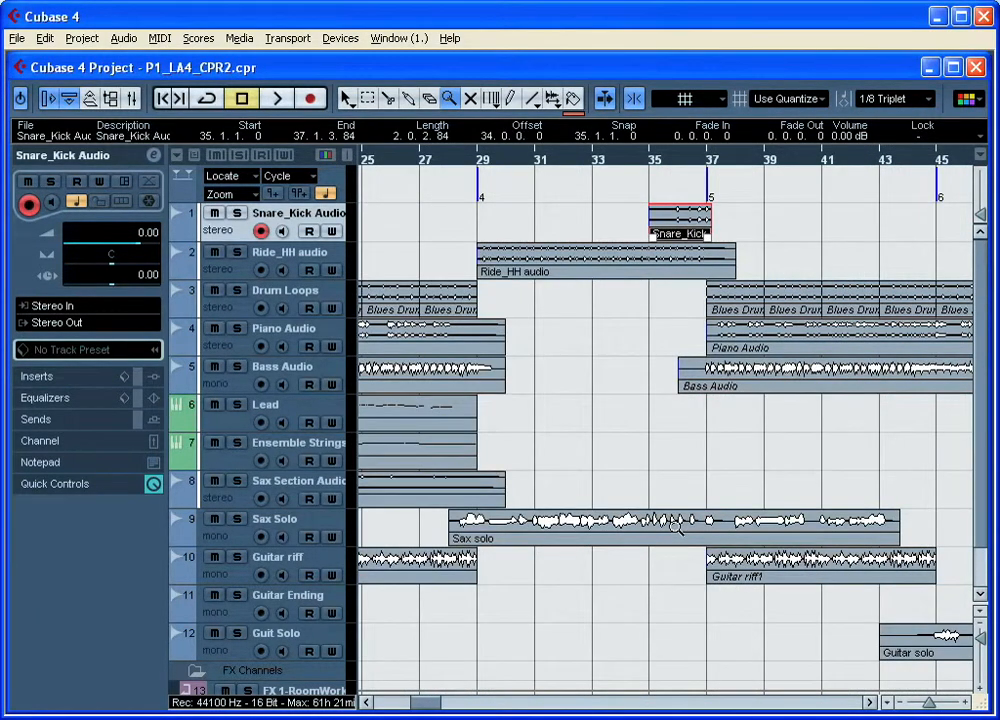
pyautogui.keyDown('alt'); pyautogui.click(676, 526); pyautogui.keyUp('alt')
pyautogui.keyDown('alt'); pyautogui.click(676, 526); pyautogui.keyUp('alt')
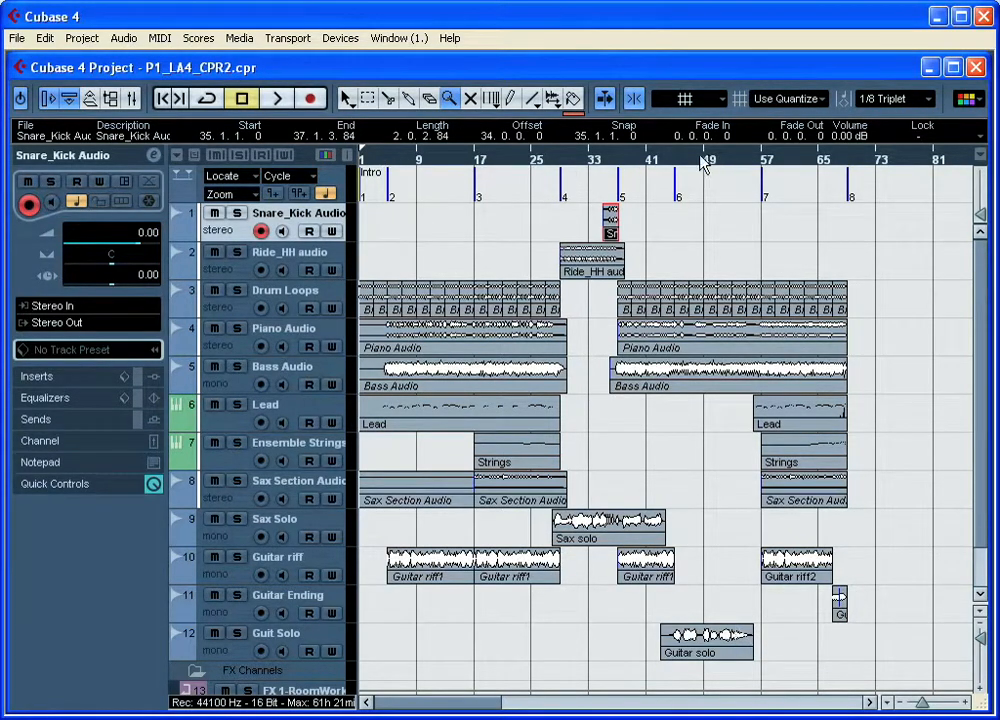
# Step: Switch the Scrub tool to Play mode and listen to the arrangement from about bar 38
pyautogui.moveTo(518, 165); pyautogui.dragTo(410, 220)
pyautogui.moveTo(430, 210); pyautogui.dragTo(431, 241)
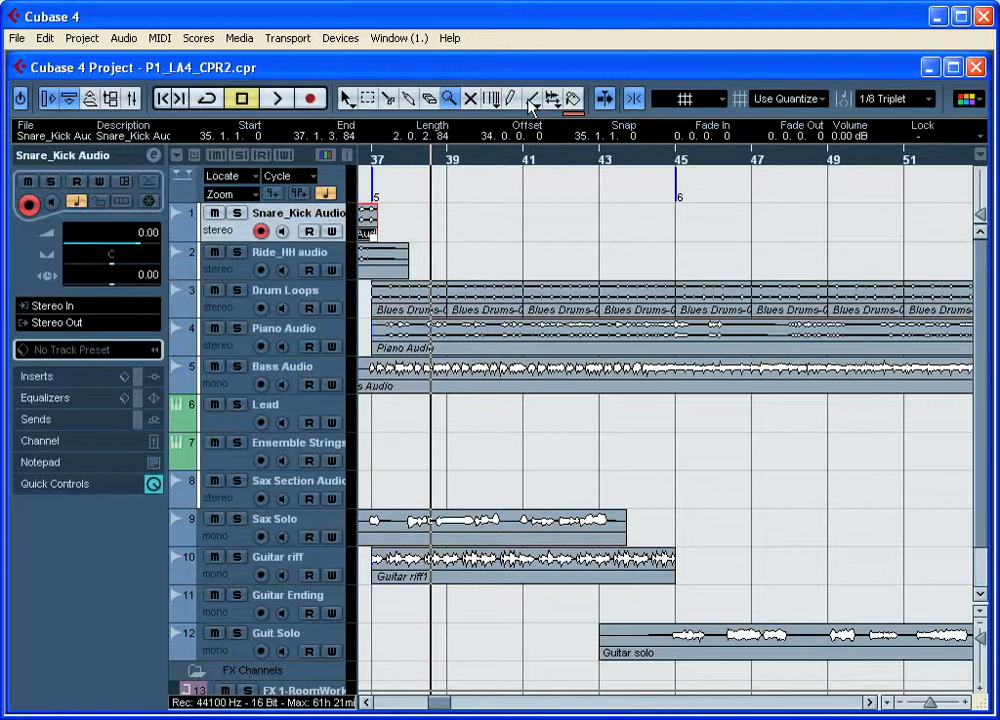
pyautogui.click(552, 98)
pyautogui.click(552, 98)
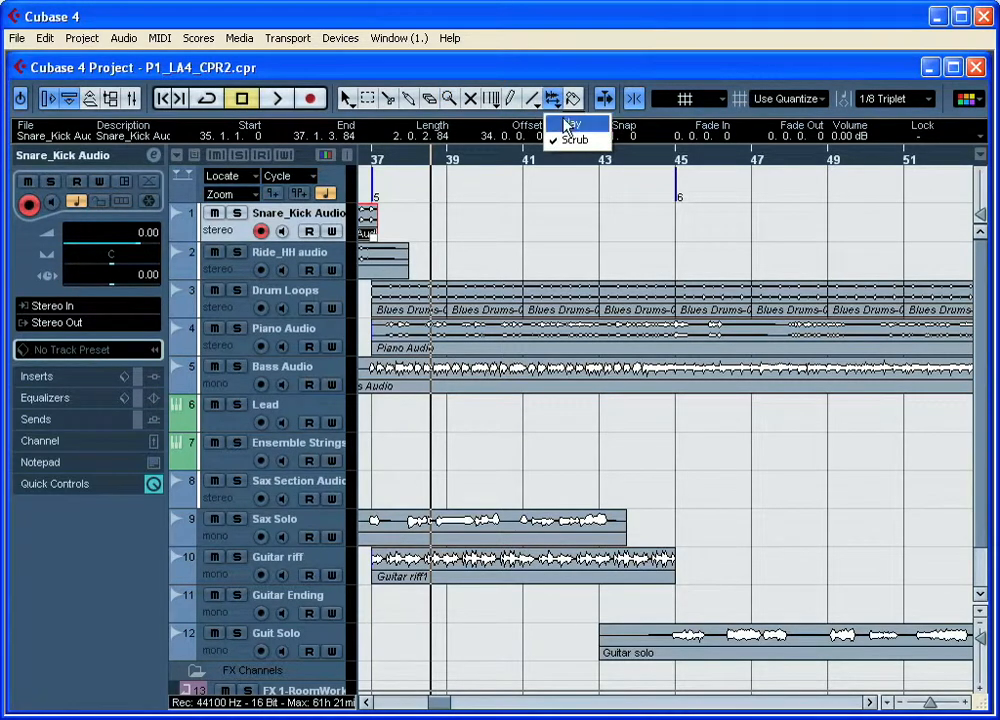
pyautogui.click(568, 124)
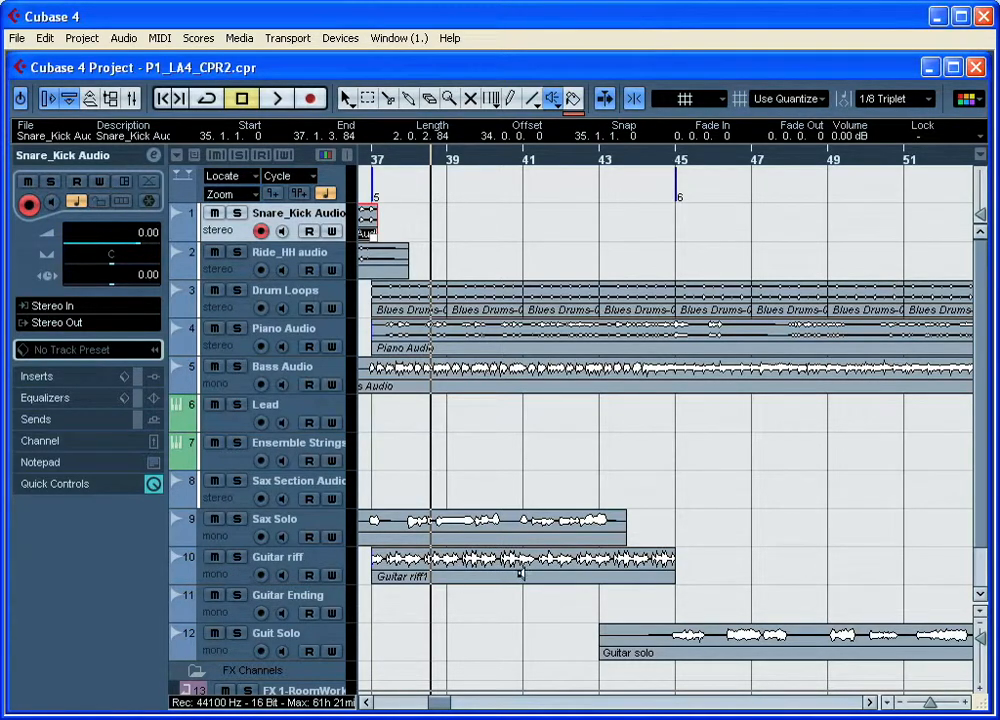
pyautogui.press('space')
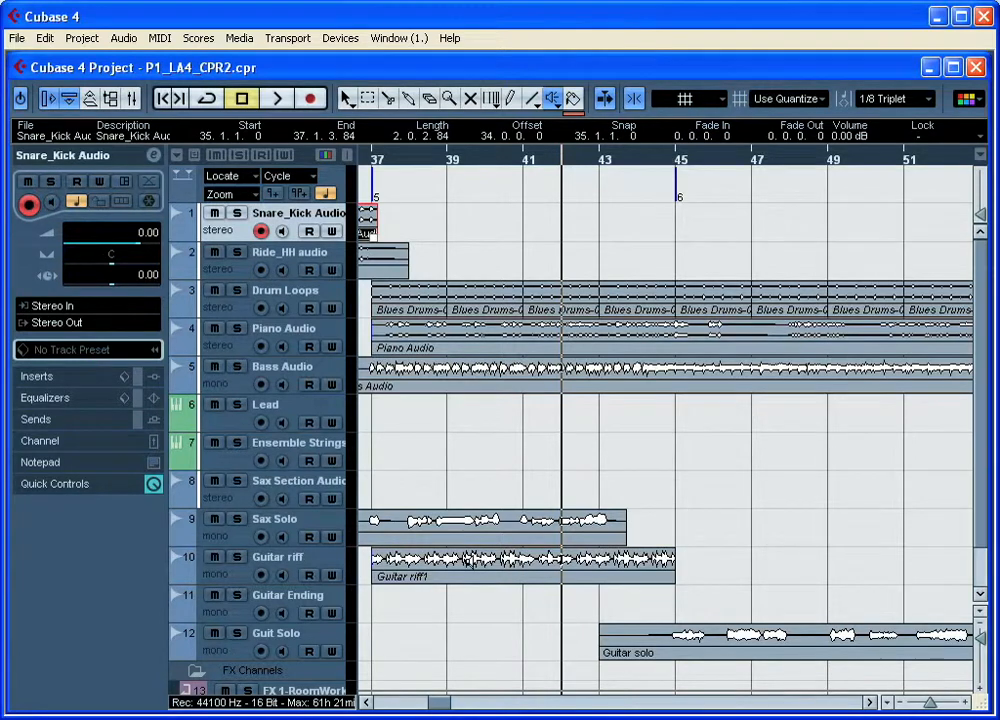
# Step: Audition the Guitar riff1 event and the Bass Audio event around bar 43 with the Play tool
pyautogui.press('space')
pyautogui.click(575, 566)
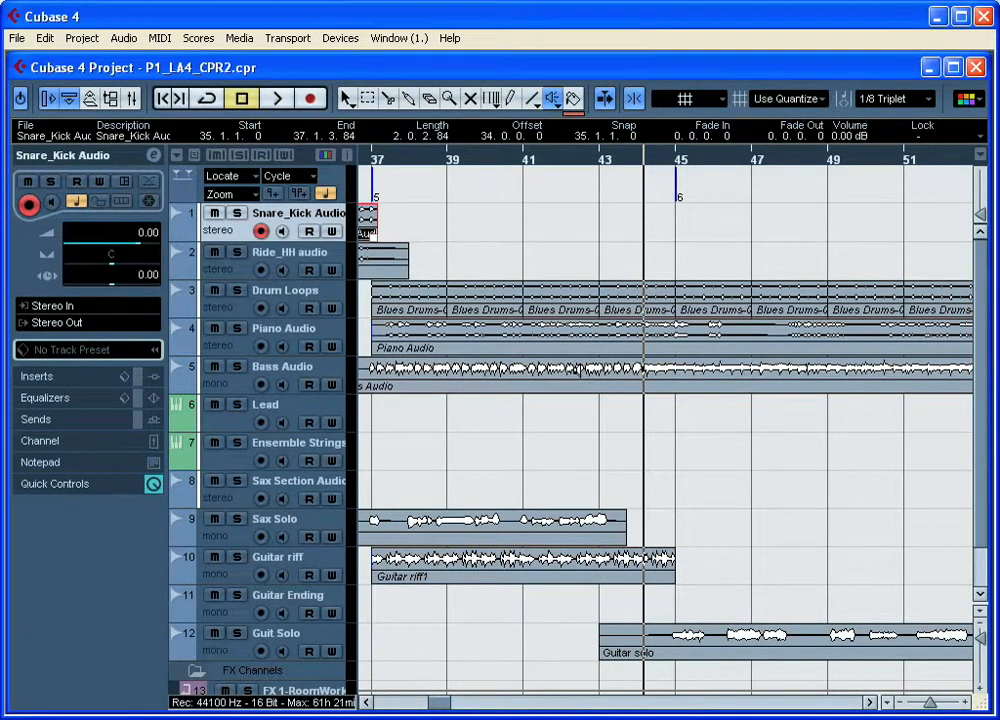
pyautogui.click(578, 370)
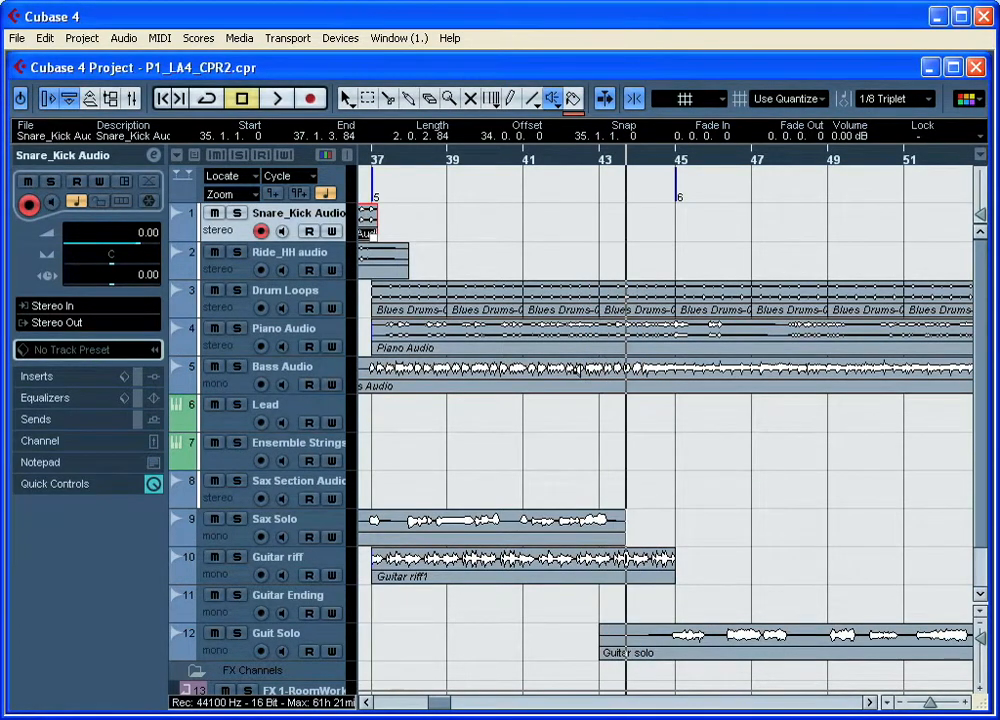
# Step: Switch the Play tool to Scrub mode and scrub through the Sax solo event around bars 40 to 41
pyautogui.click(556, 104)
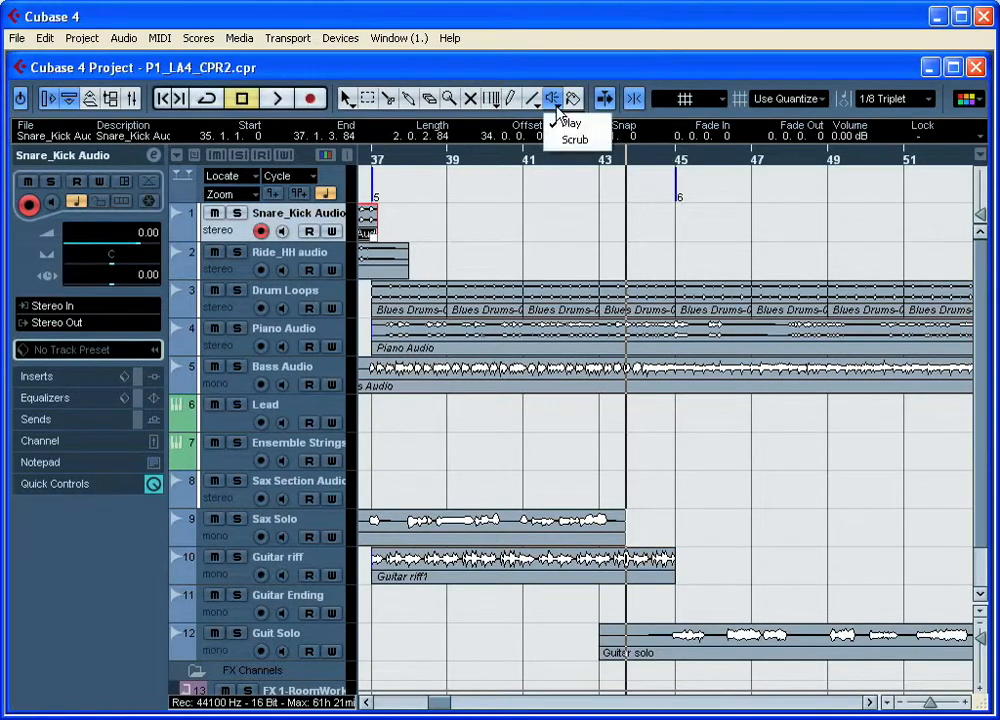
pyautogui.click(601, 143)
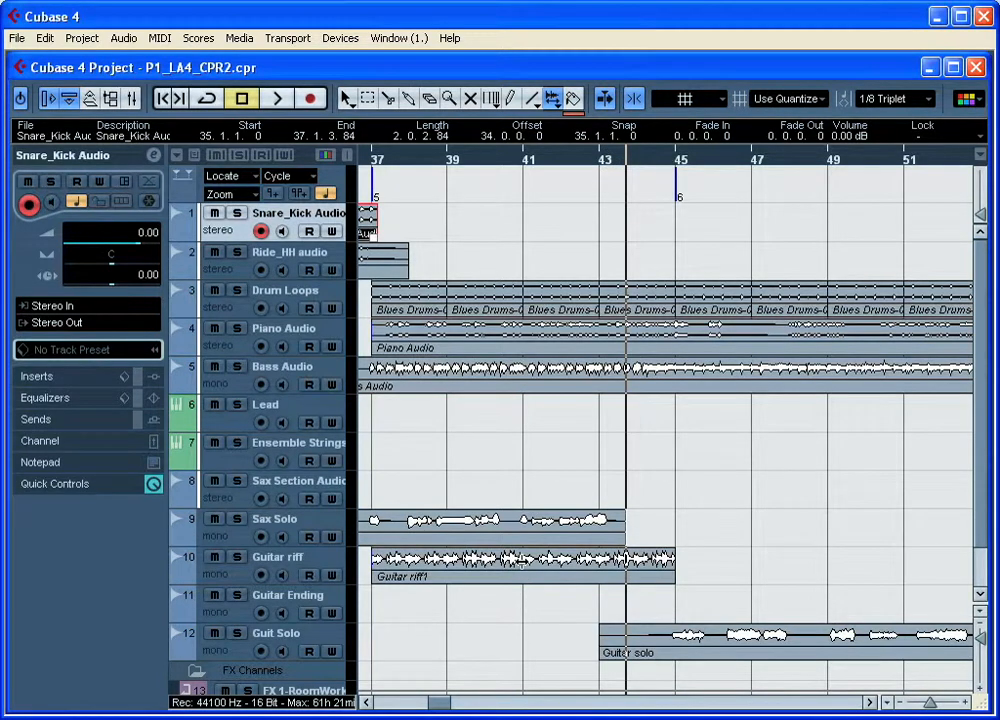
pyautogui.click(510, 521)
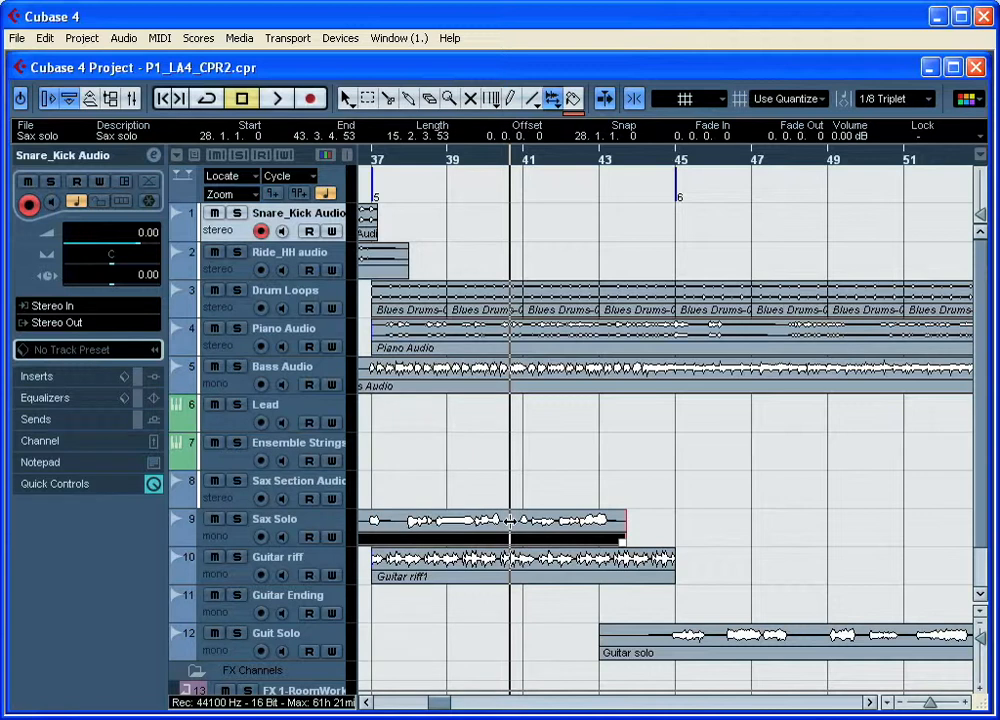
pyautogui.moveTo(510, 521); pyautogui.dragTo(496, 473)
pyautogui.click(490, 167)
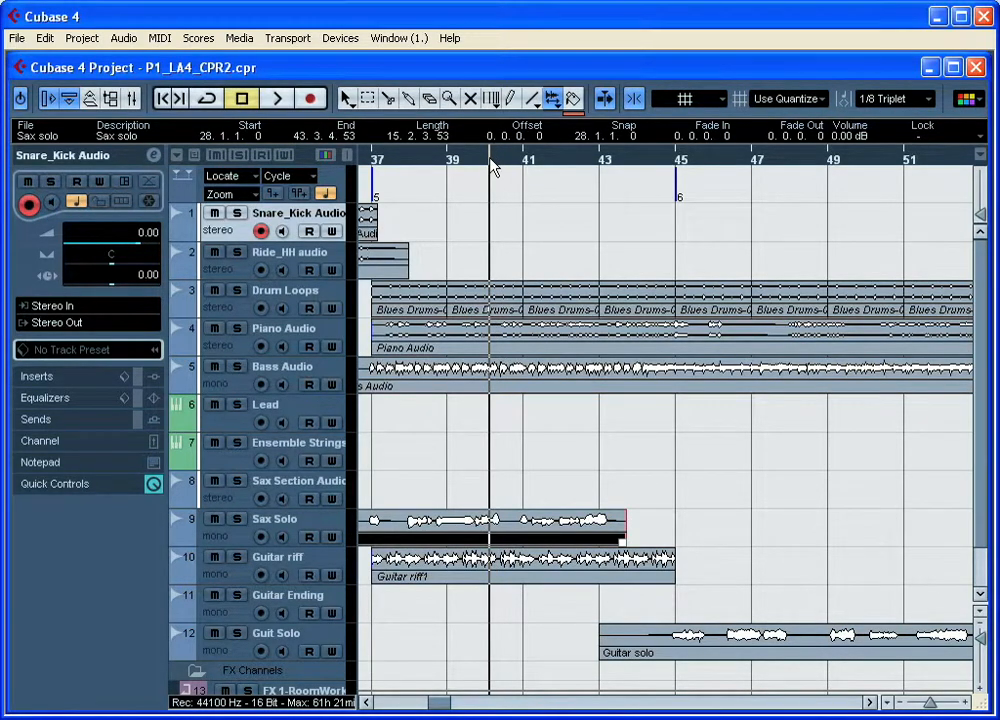
pyautogui.moveTo(491, 170); pyautogui.dragTo(489, 241)
pyautogui.moveTo(552, 528); pyautogui.dragTo(647, 521)
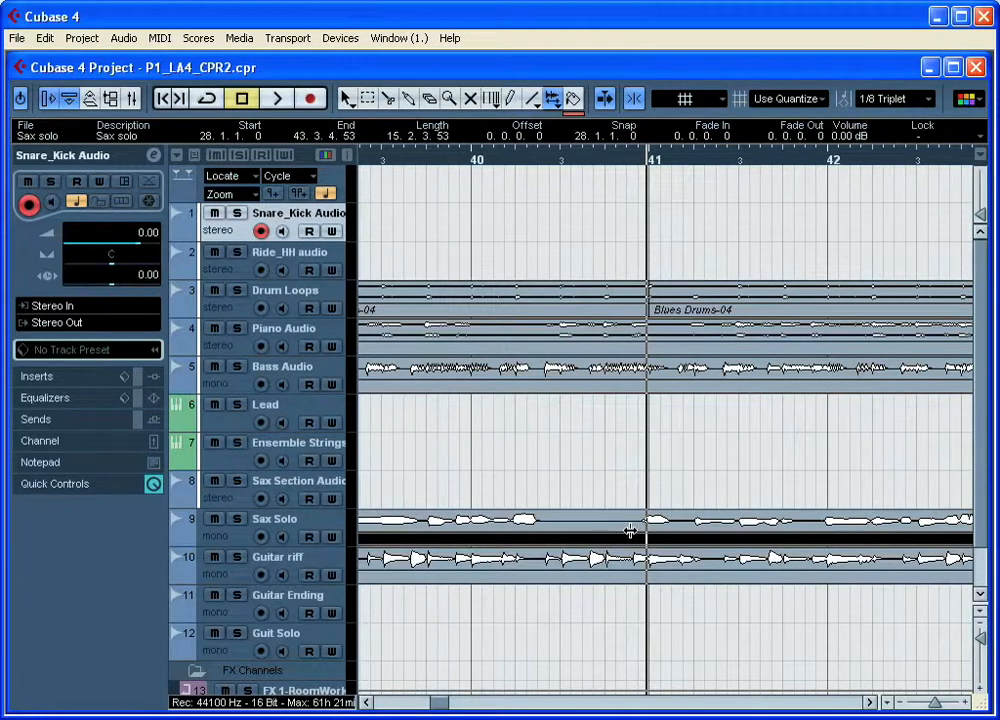
# Step: Paint the Guitar riff1 event starting at bar 5 blue with the Color tool, and return to Object Selection
pyautogui.click(573, 97)
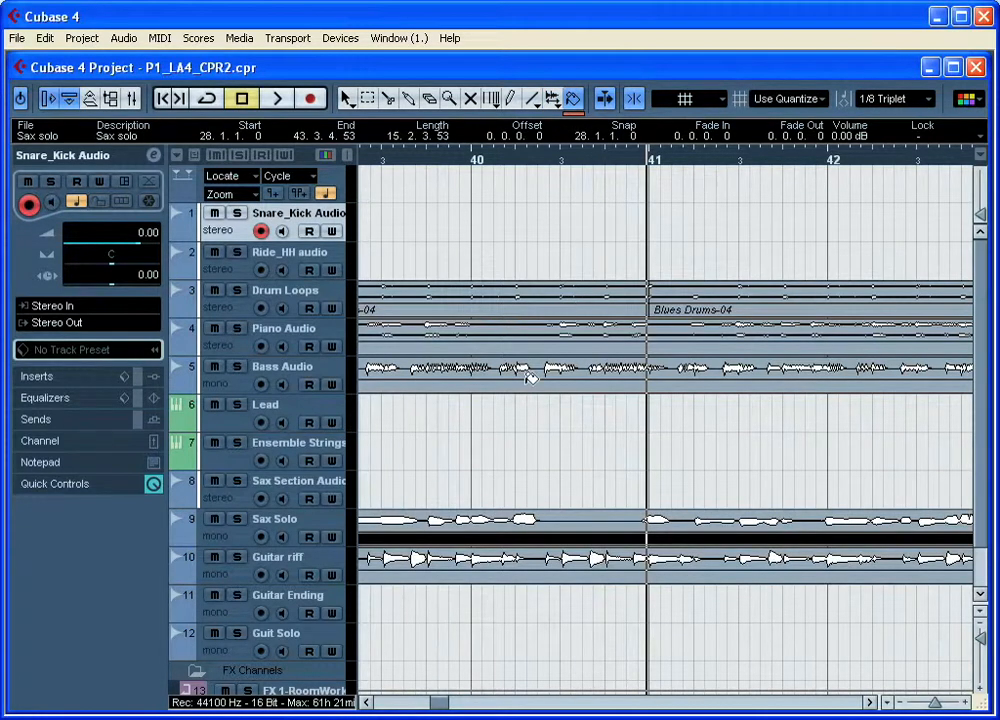
pyautogui.click(490, 162)
pyautogui.moveTo(497, 165); pyautogui.dragTo(490, 90)
pyautogui.moveTo(446, 704); pyautogui.dragTo(380, 708)
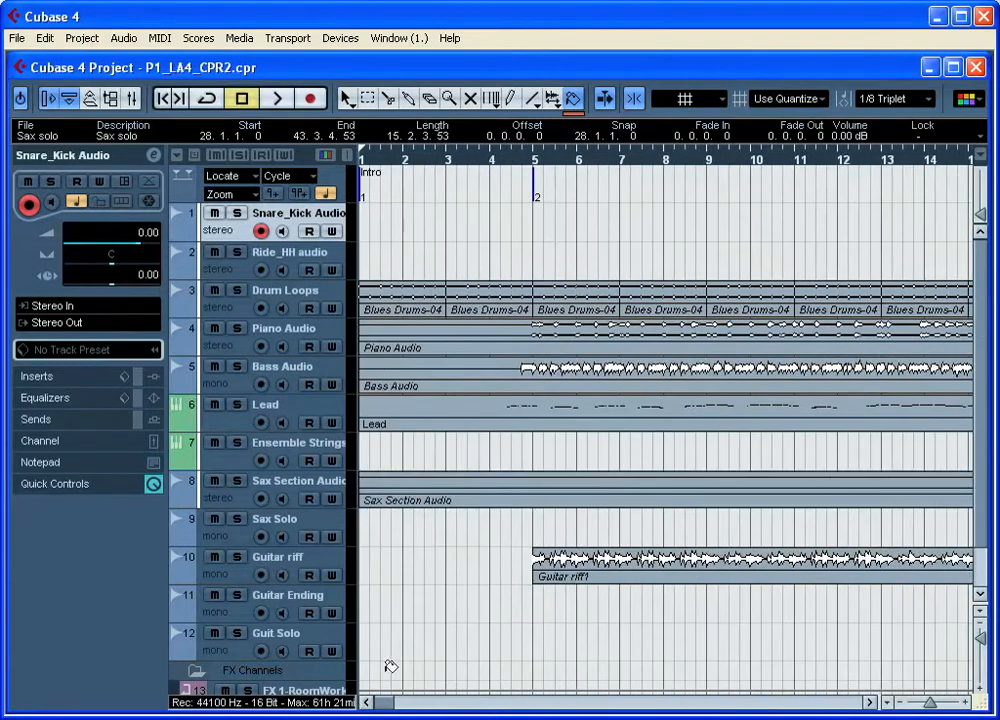
pyautogui.click(575, 114)
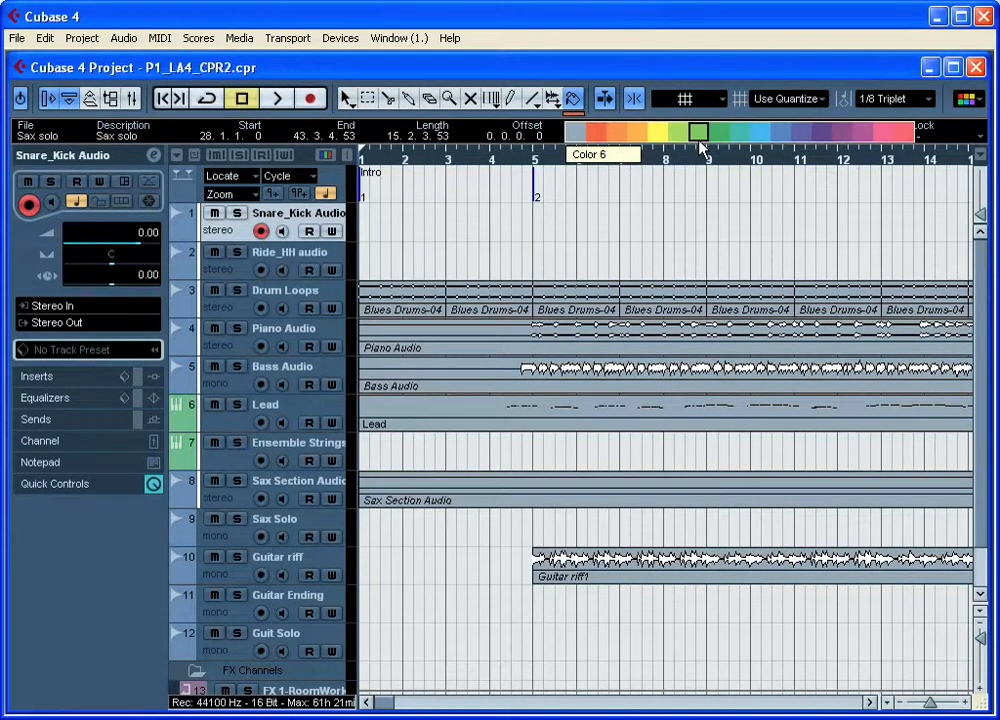
pyautogui.click(754, 142)
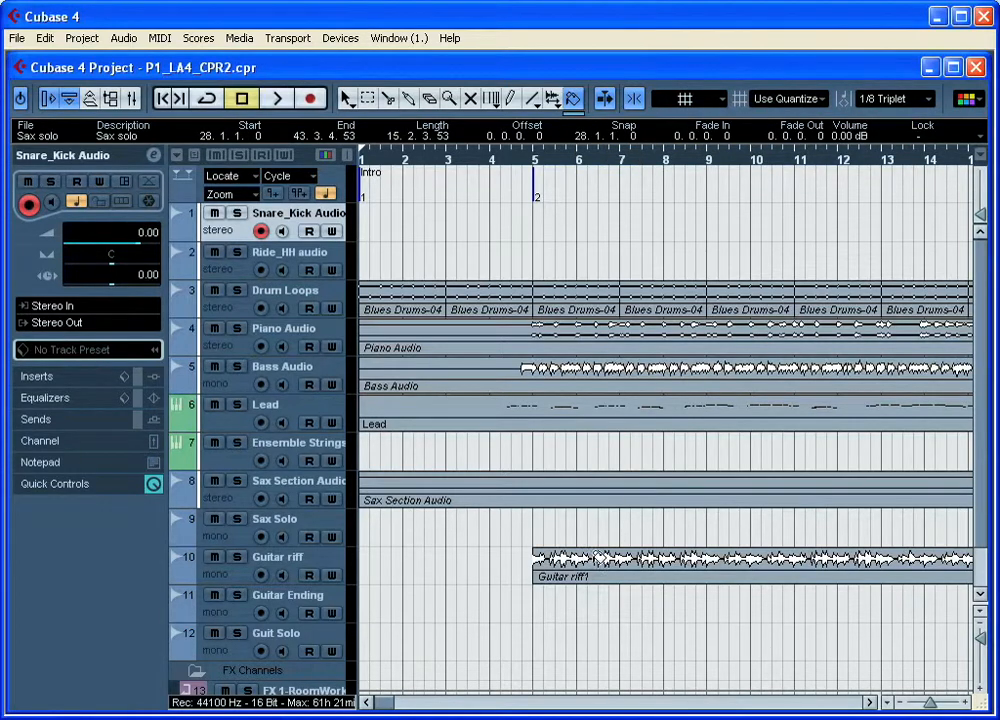
pyautogui.click(588, 566)
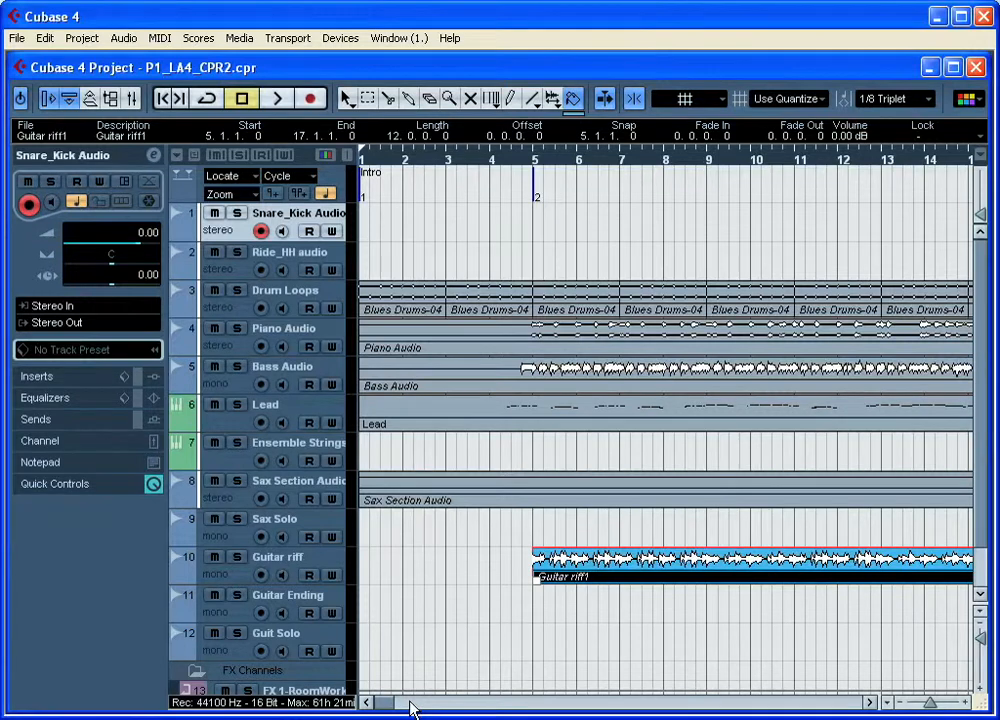
pyautogui.press('g')
pyautogui.press('g')
pyautogui.press('g')
pyautogui.press('g')
pyautogui.press('g')
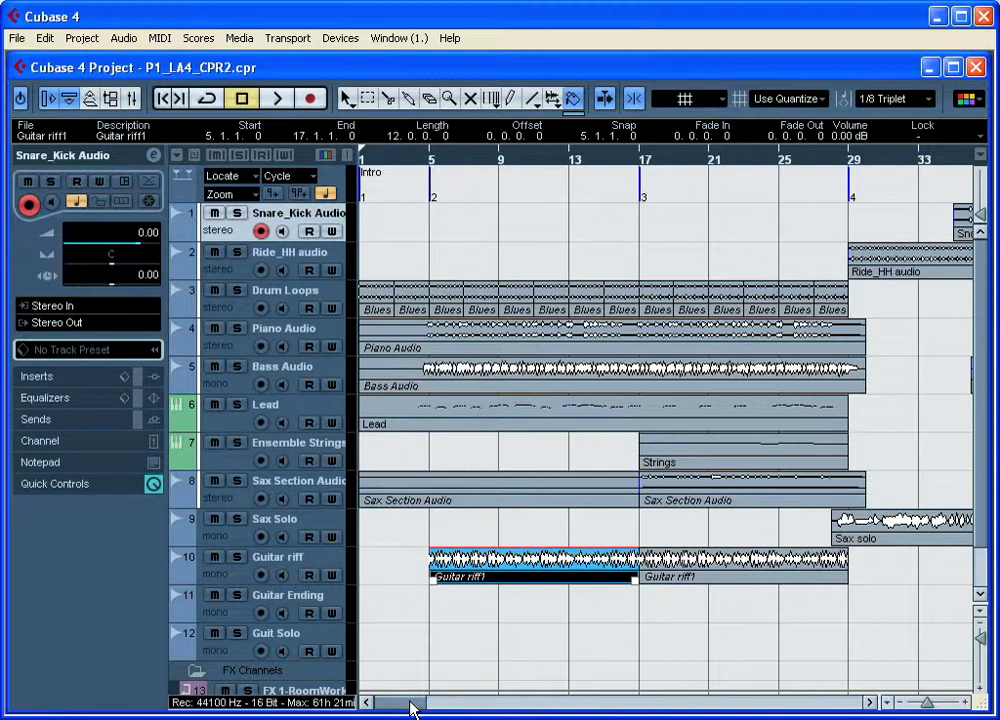
pyautogui.click(347, 101)
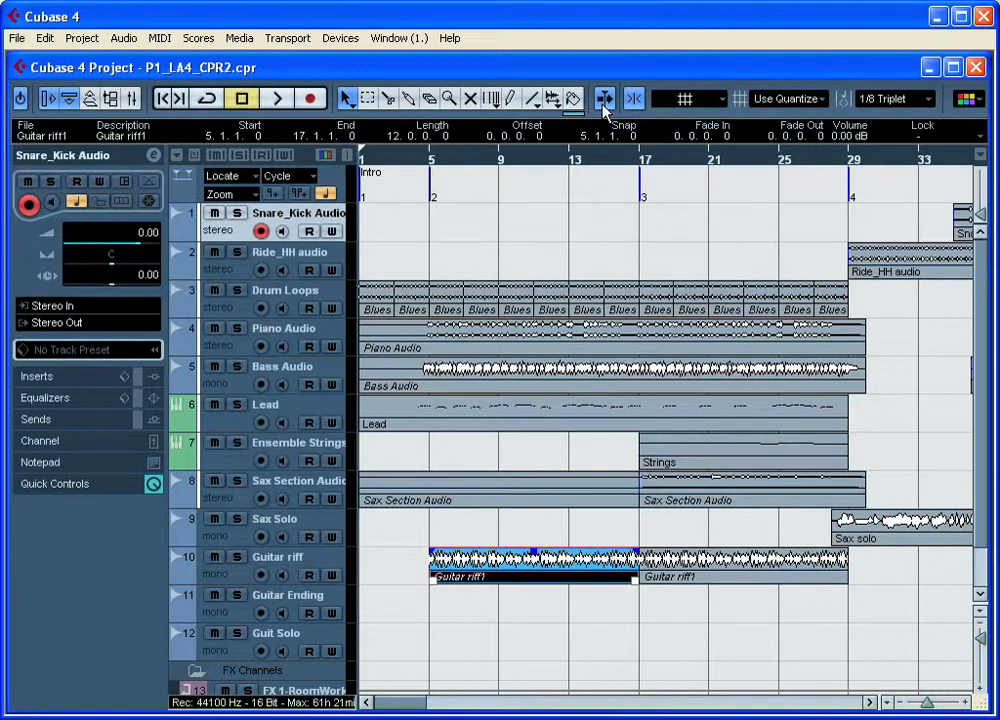
# Step: Turn Autoscroll off and play the arrangement briefly from just before bar 35
pyautogui.click(948, 160)
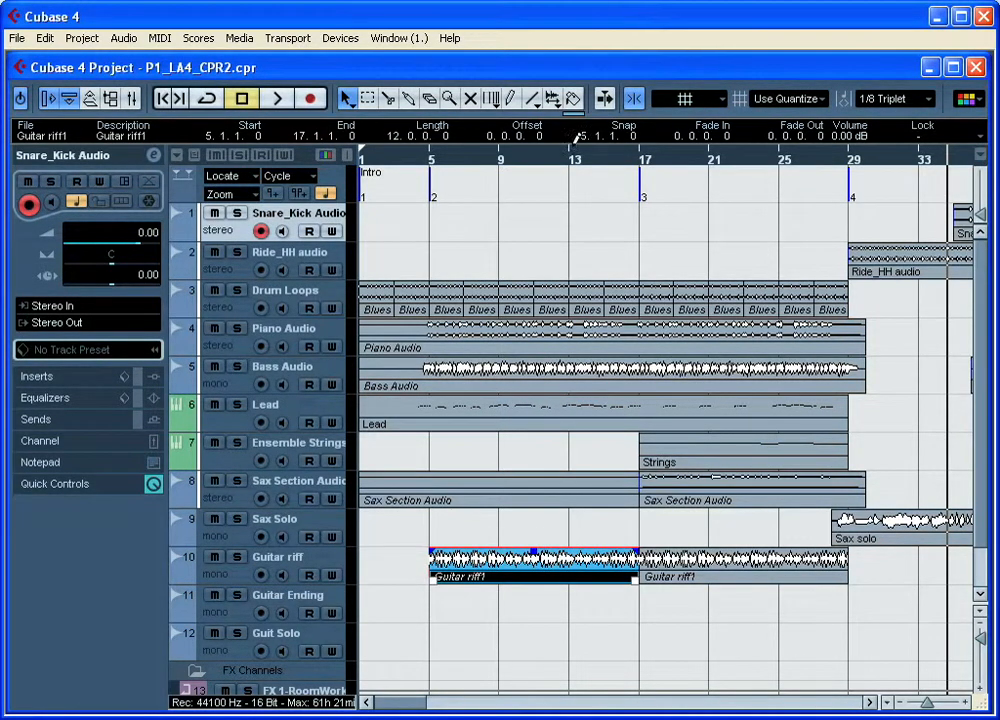
pyautogui.click(284, 100)
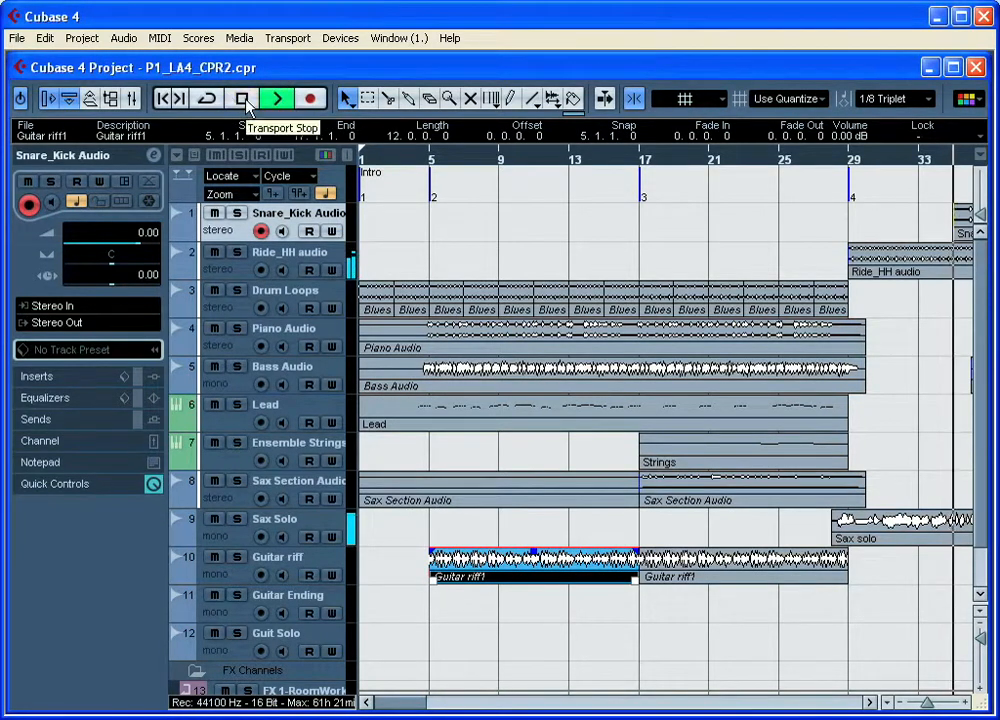
pyautogui.click(247, 100)
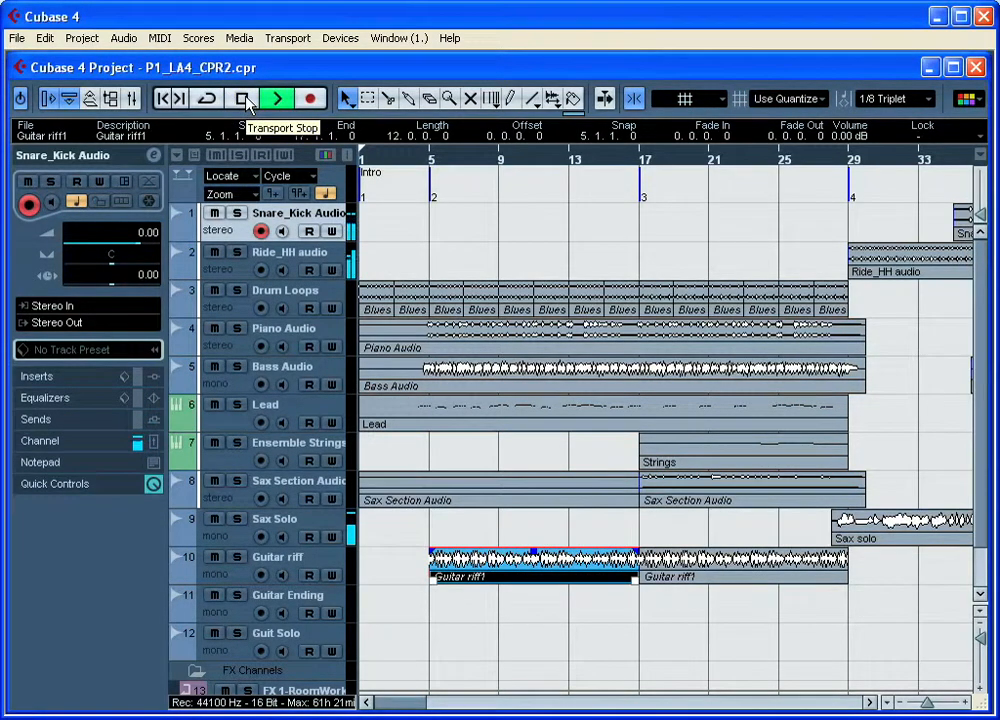
# Step: Turn Autoscroll back on and play the arrangement from about bar 32 until the view follows the cursor
pyautogui.click(910, 162)
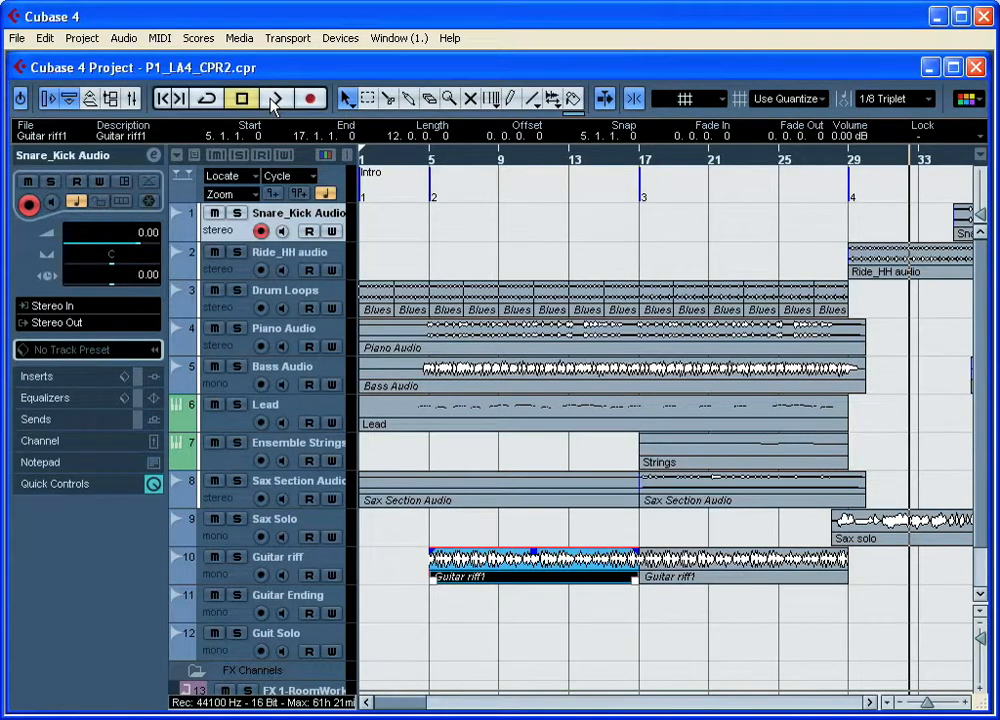
pyautogui.click(275, 100)
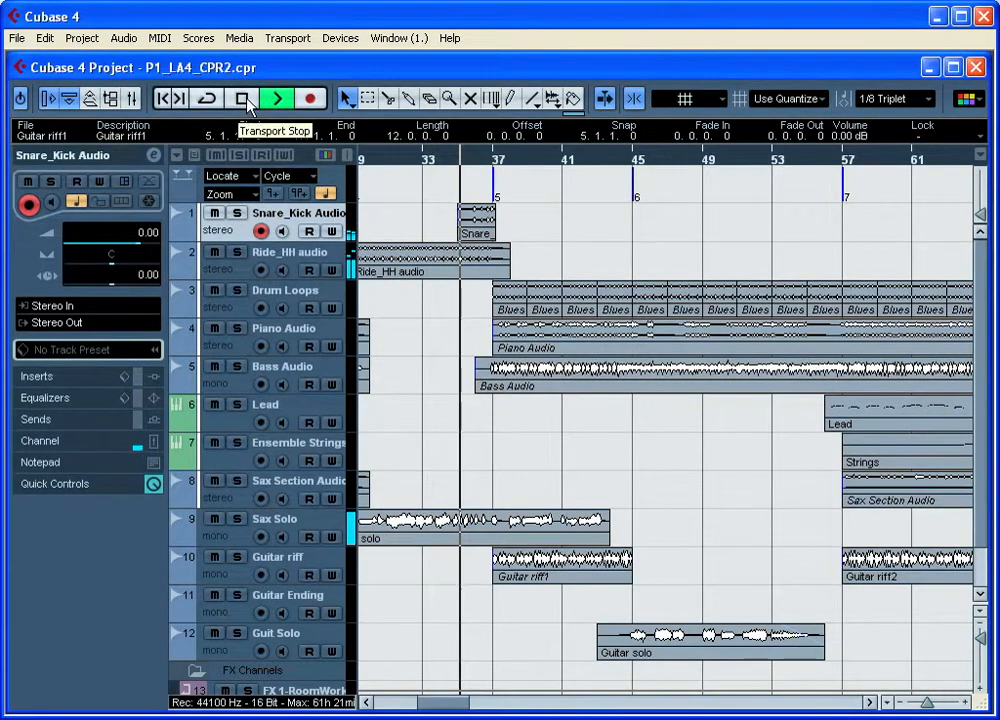
pyautogui.click(244, 99)
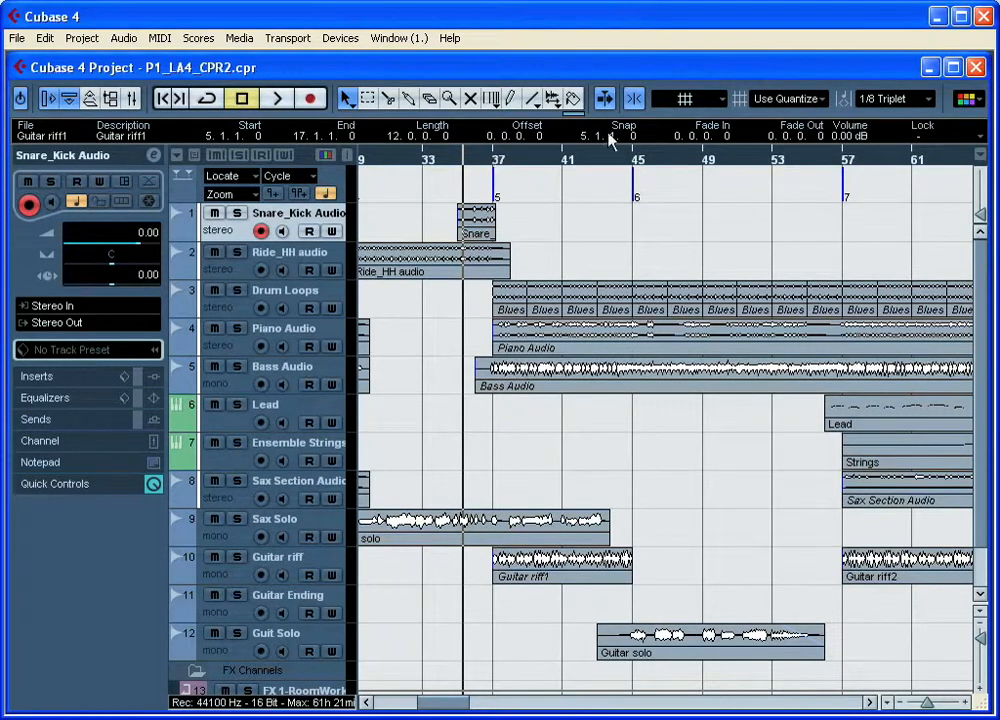
# Step: Set the grid type to Bar and try moving the Snare_Kick Audio event along the bar grid
pyautogui.click(795, 98)
pyautogui.click(812, 118)
pyautogui.click(481, 236)
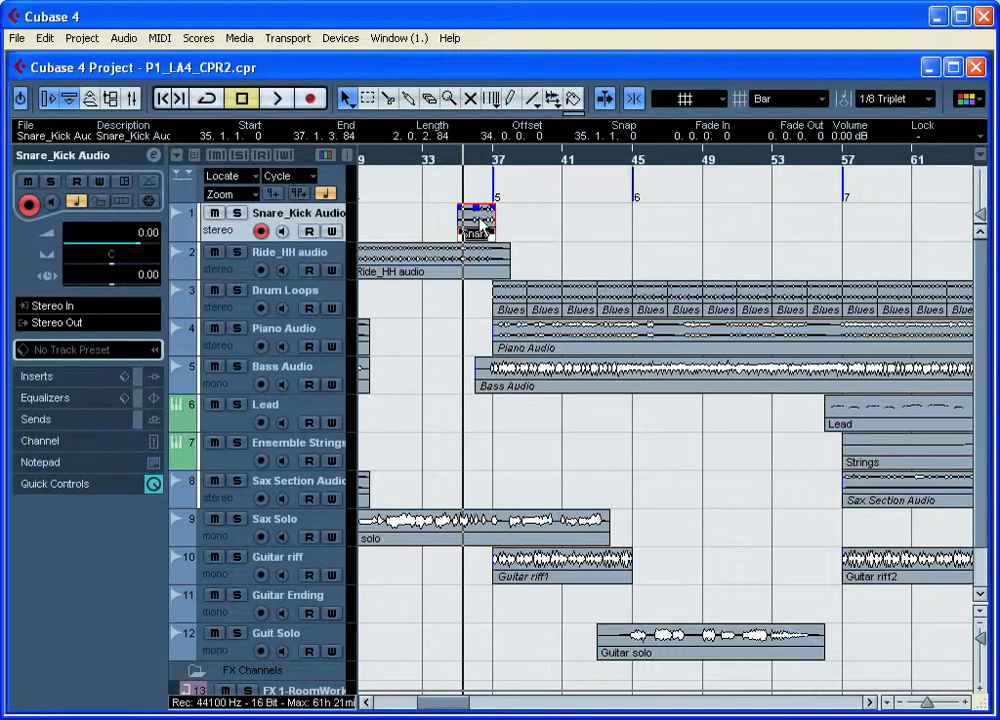
pyautogui.moveTo(481, 222)
pyautogui.mouseDown()
pyautogui.moveTo(592, 226)
pyautogui.moveTo(481, 228)
pyautogui.mouseUp()
# Step: Set the grid type to Beat and magnify the timeline around bar 36 to inspect the beat lines
pyautogui.click(782, 99)
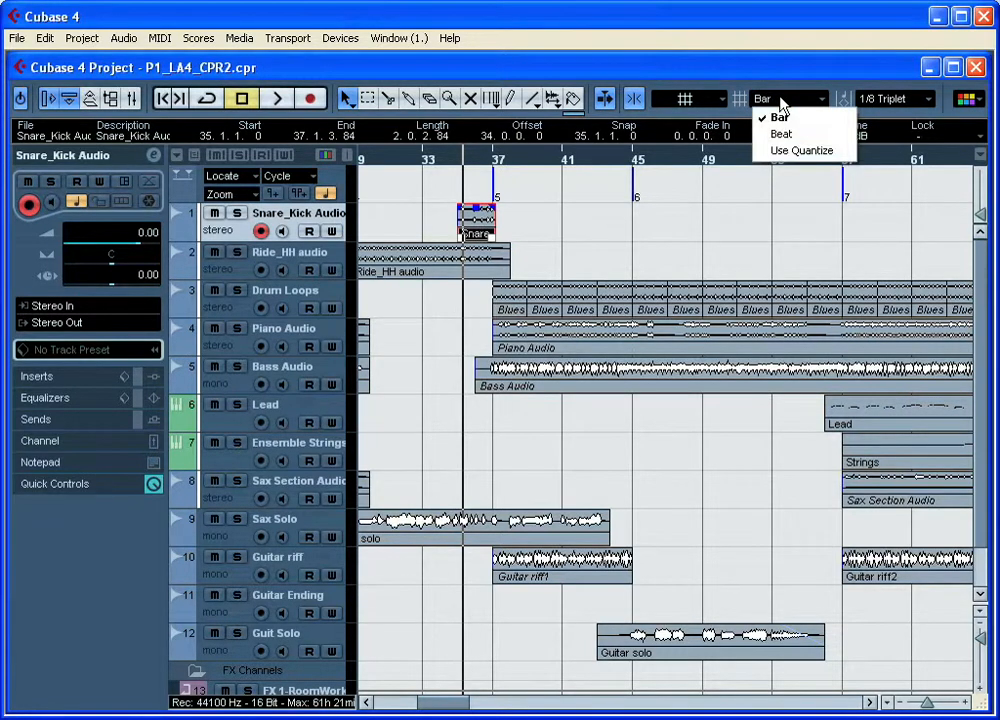
pyautogui.click(782, 135)
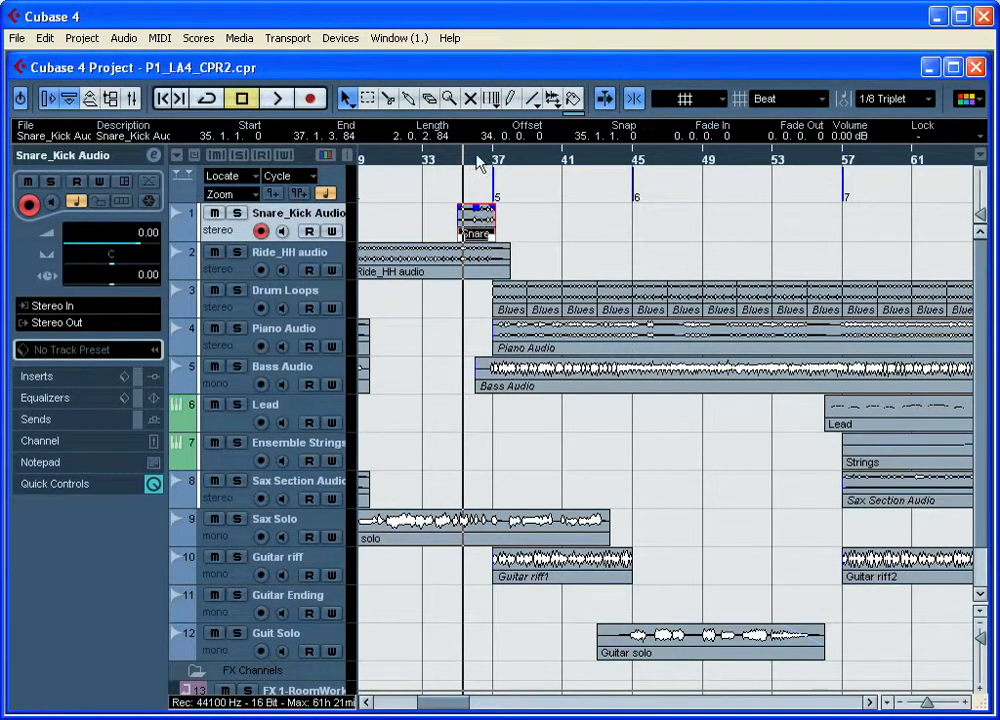
pyautogui.moveTo(478, 163); pyautogui.dragTo(434, 231)
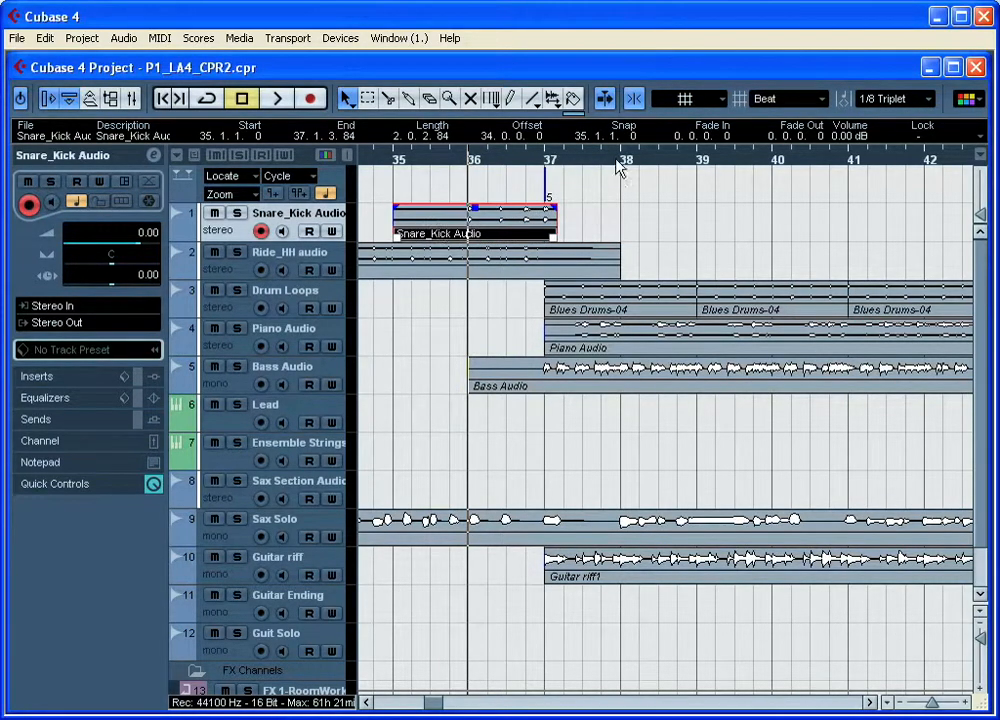
# Step: Set the grid type to Use Quantize and review the available quantize types without changing the current one
pyautogui.click(778, 103)
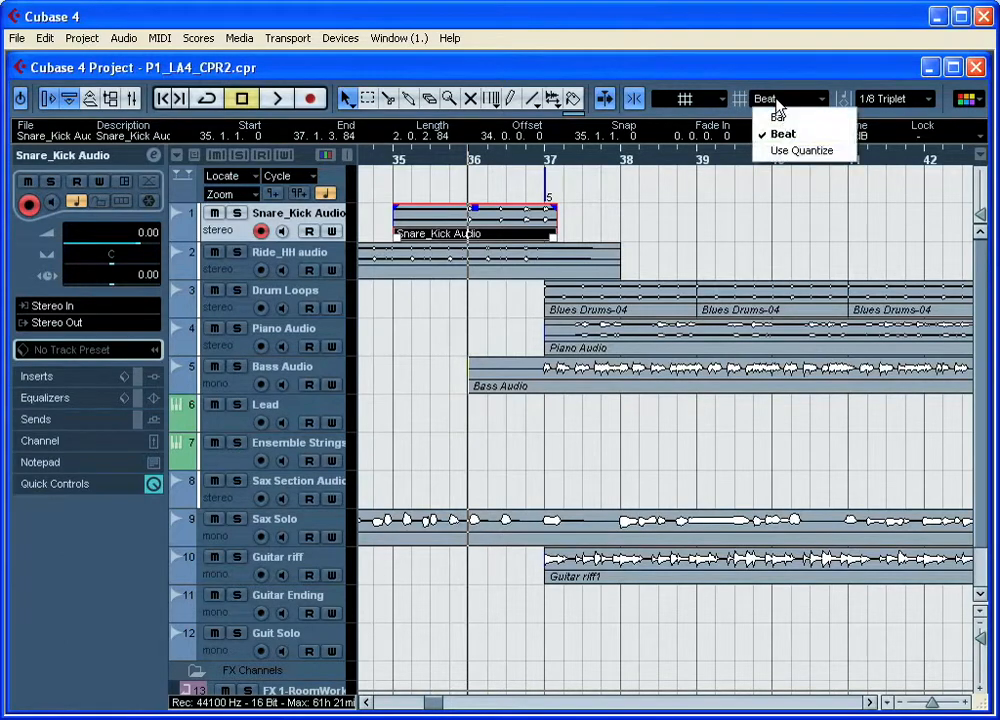
pyautogui.click(796, 155)
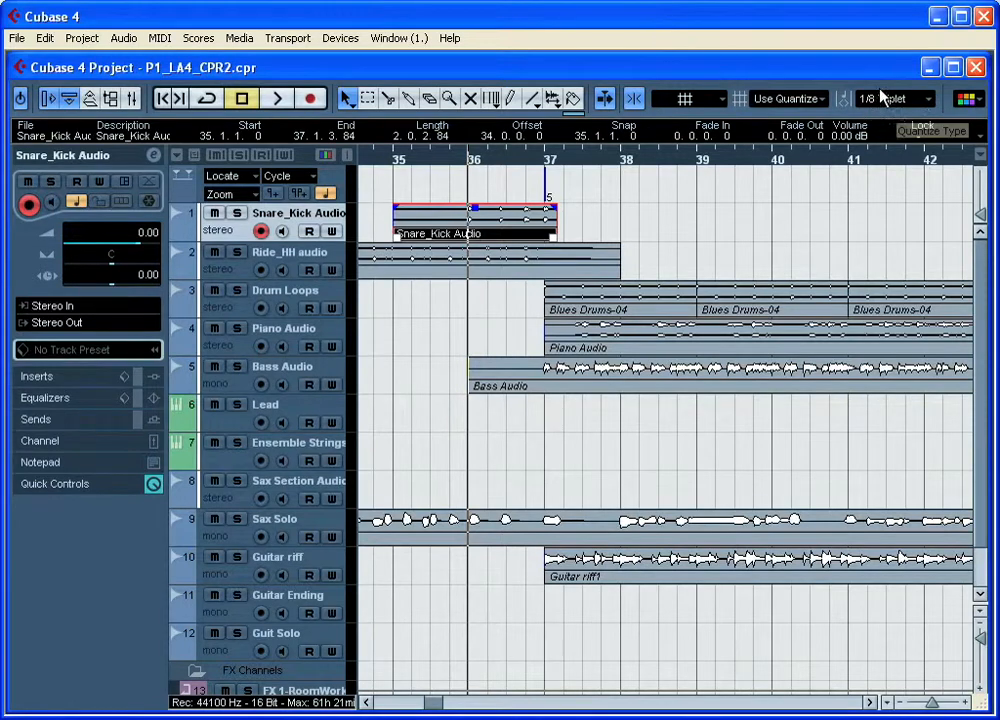
pyautogui.click(900, 102)
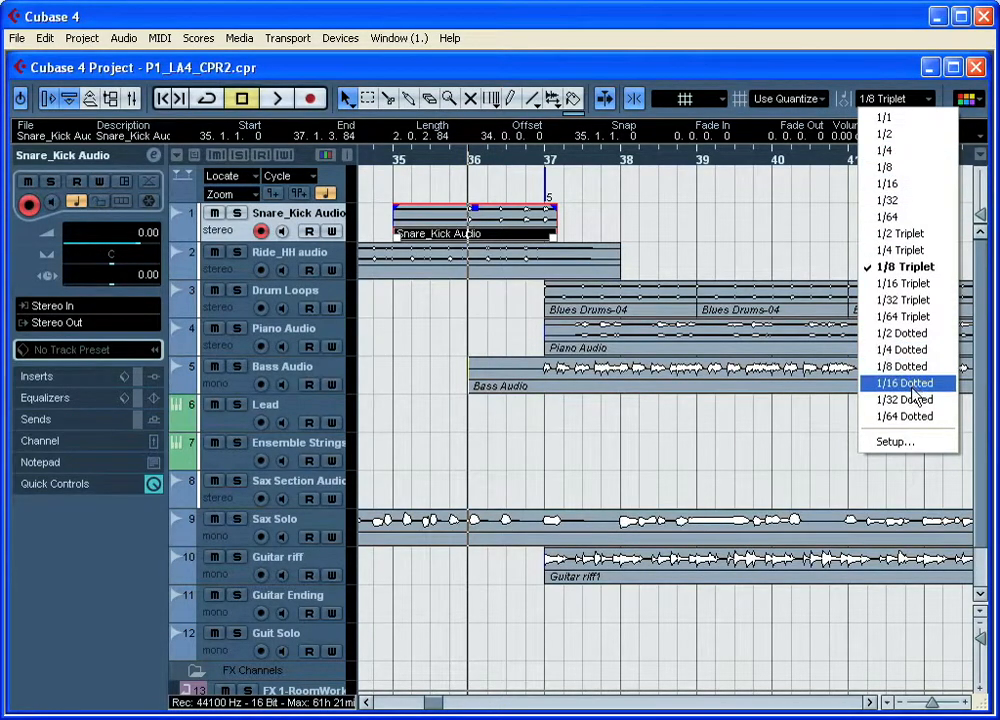
pyautogui.click(821, 67)
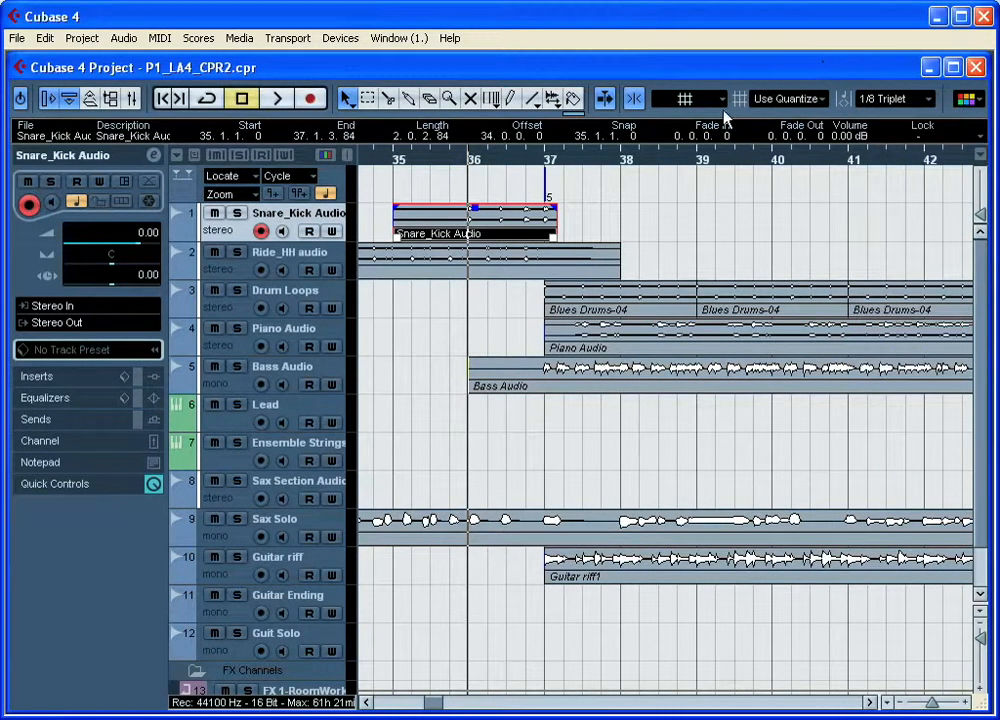
# Step: Set the grid type back to Bar and show a wider stretch of the arrangement around bar 36
pyautogui.click(800, 100)
pyautogui.click(803, 117)
pyautogui.moveTo(455, 163); pyautogui.dragTo(452, 86)
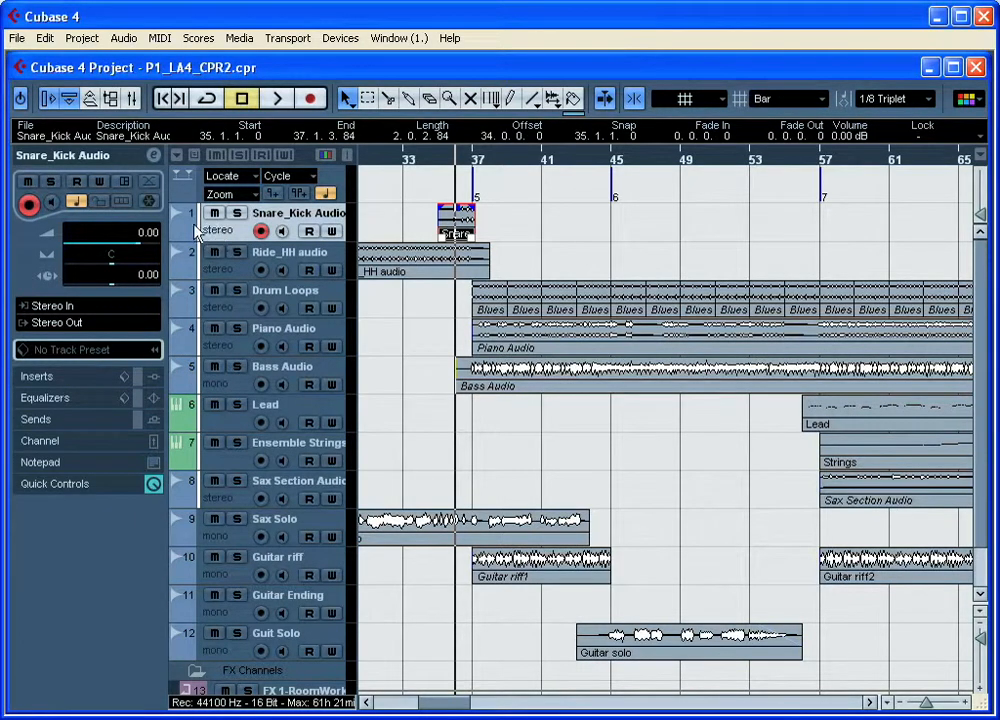
# Step: Select the Marker track to view its marker list, and compare it with the markers from the start of the song
pyautogui.scroll(-1, 242, 638)
pyautogui.scroll(1, 240, 632)
pyautogui.click(183, 197)
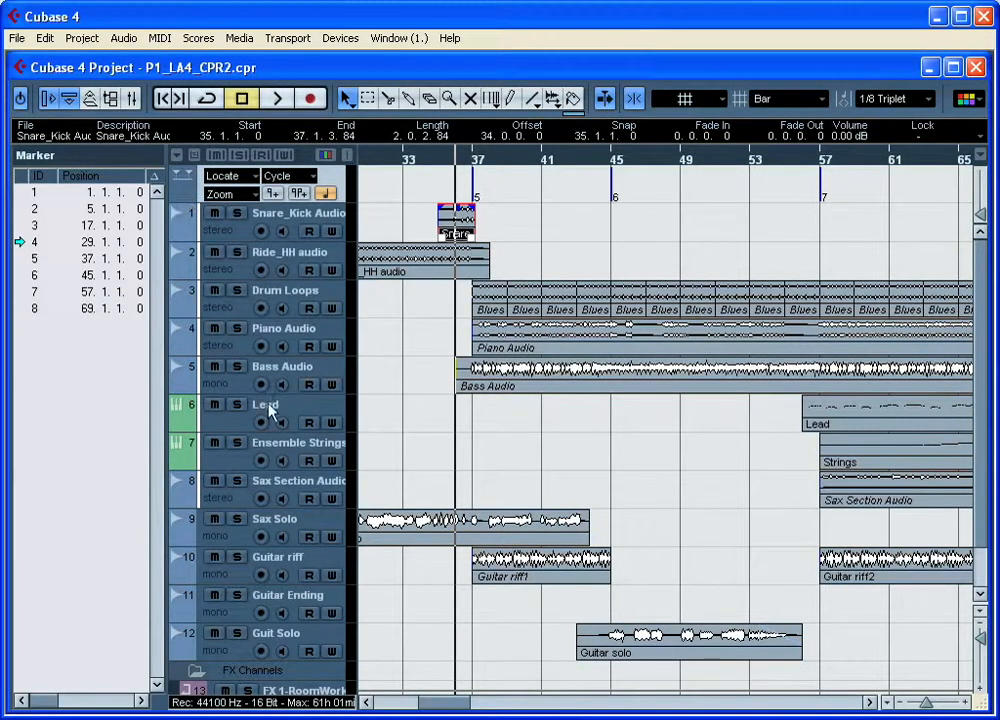
pyautogui.moveTo(453, 710); pyautogui.dragTo(391, 710)
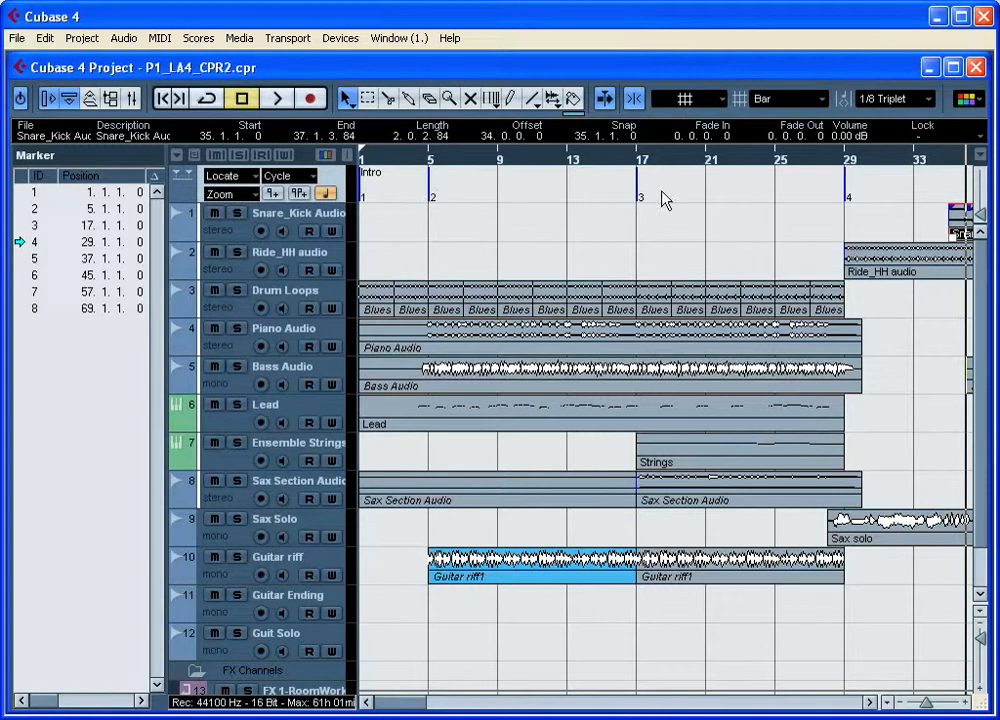
# Step: Show and hide the Snare_Kick Audio track's volume automation, and look over the tracks down to the FX Channels folder
pyautogui.click(182, 232)
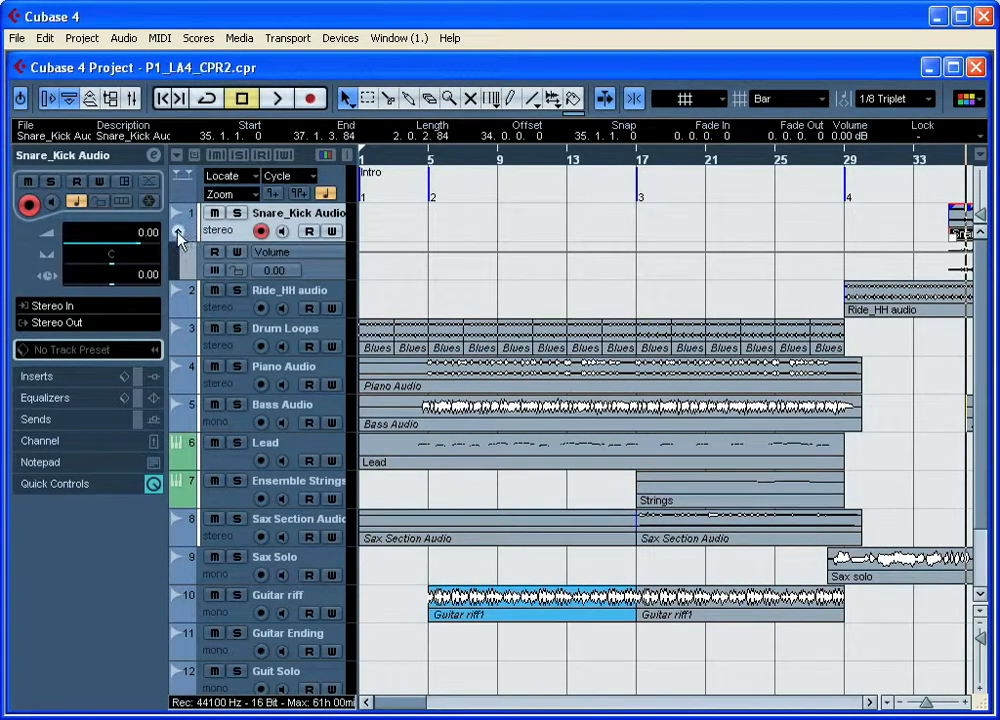
pyautogui.click(180, 237)
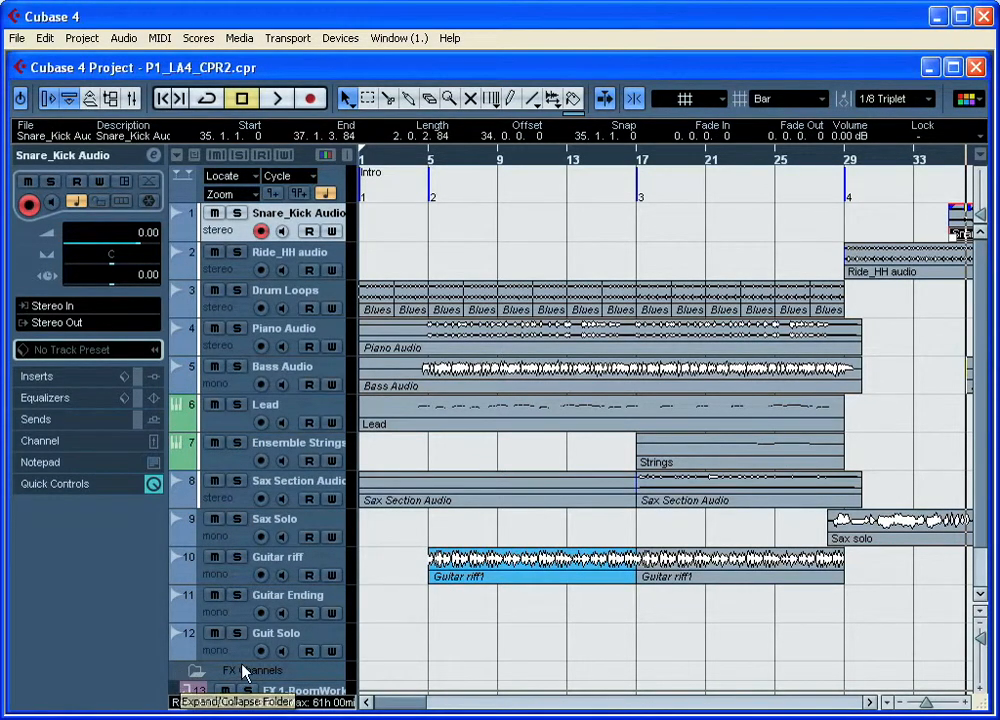
pyautogui.scroll(-1, 205, 660)
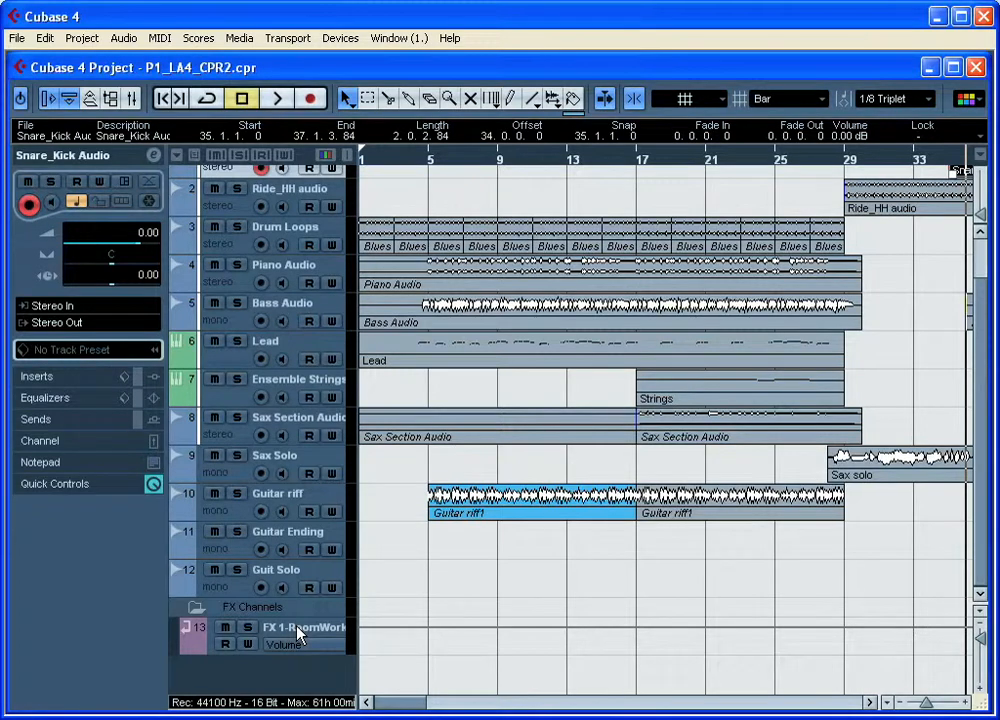
pyautogui.scroll(2, 297, 632)
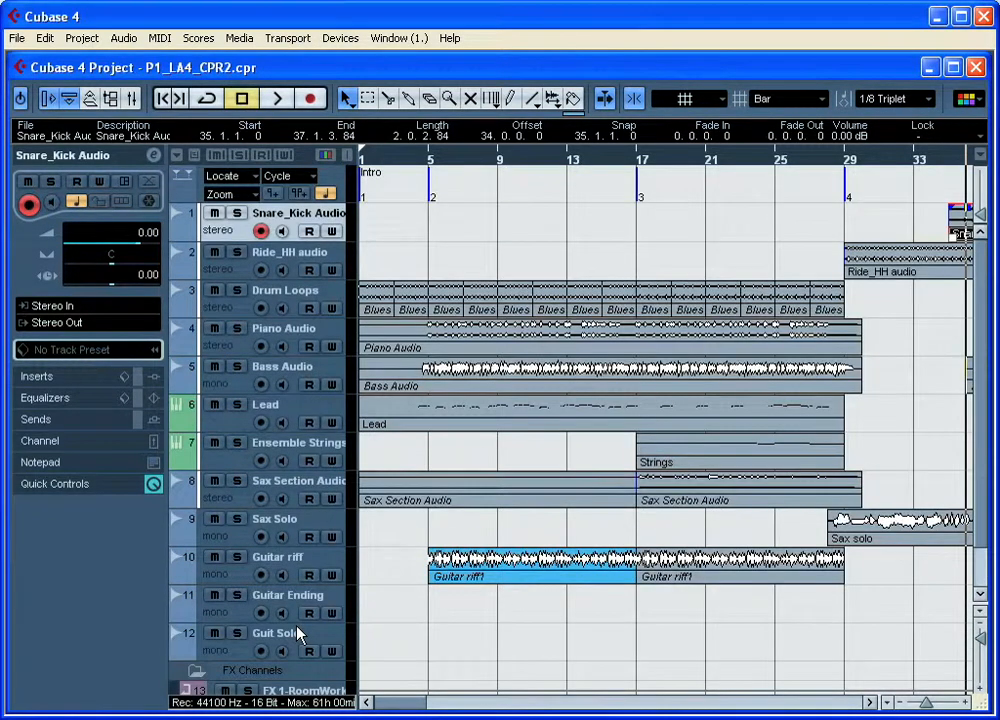
# Step: Review the track types that can be added to the project without adding one, and look over the track list
pyautogui.rightClick(232, 230)
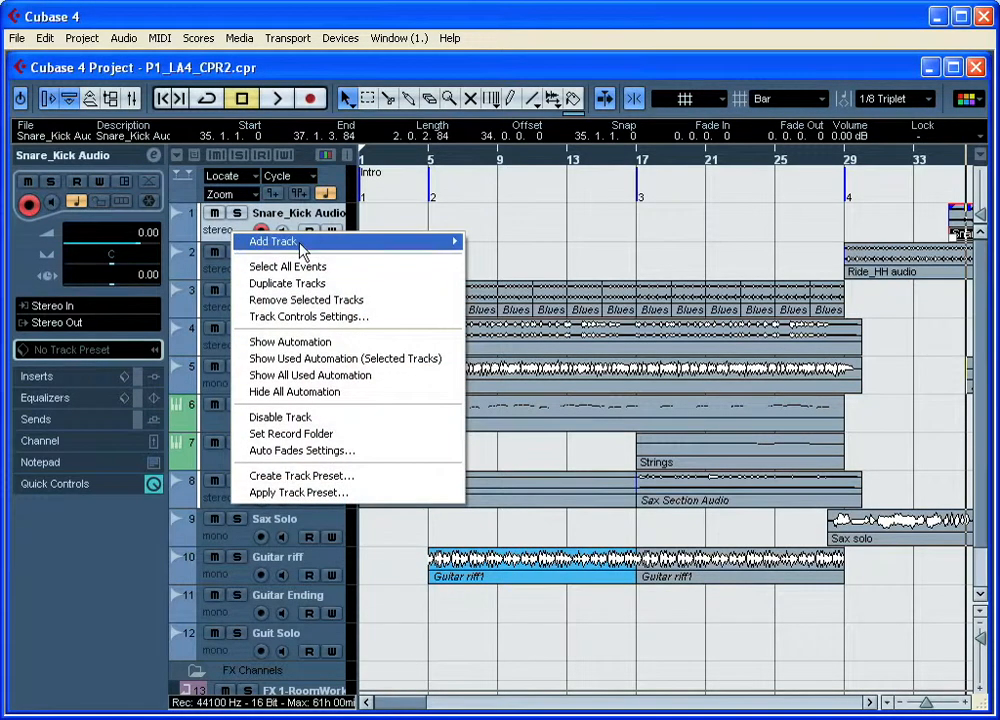
pyautogui.moveTo(300, 250)
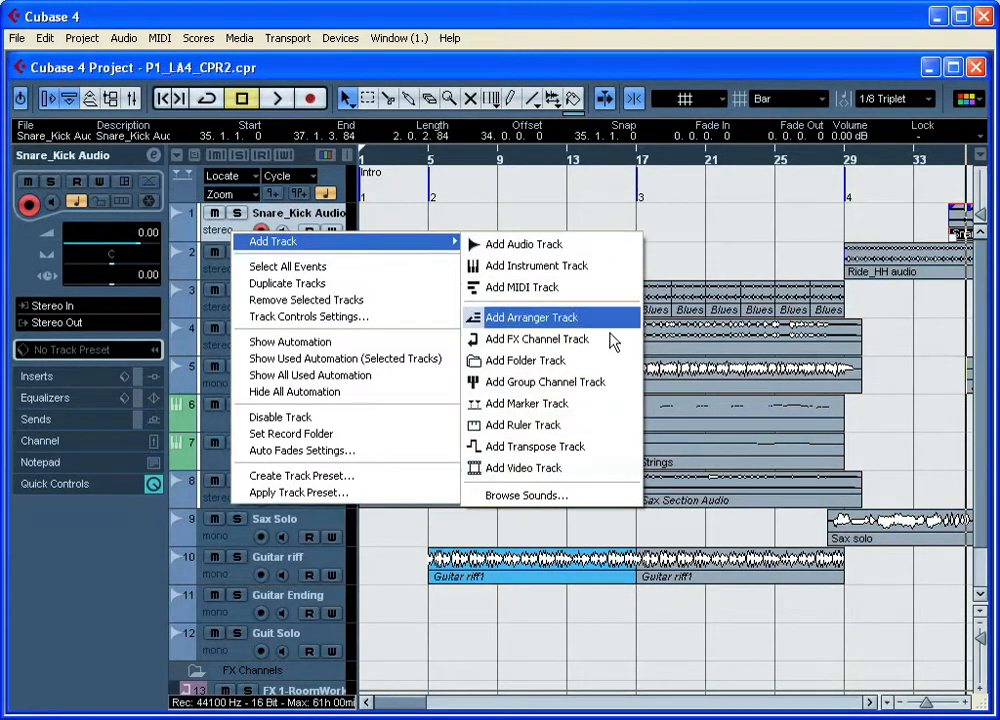
pyautogui.click(508, 223)
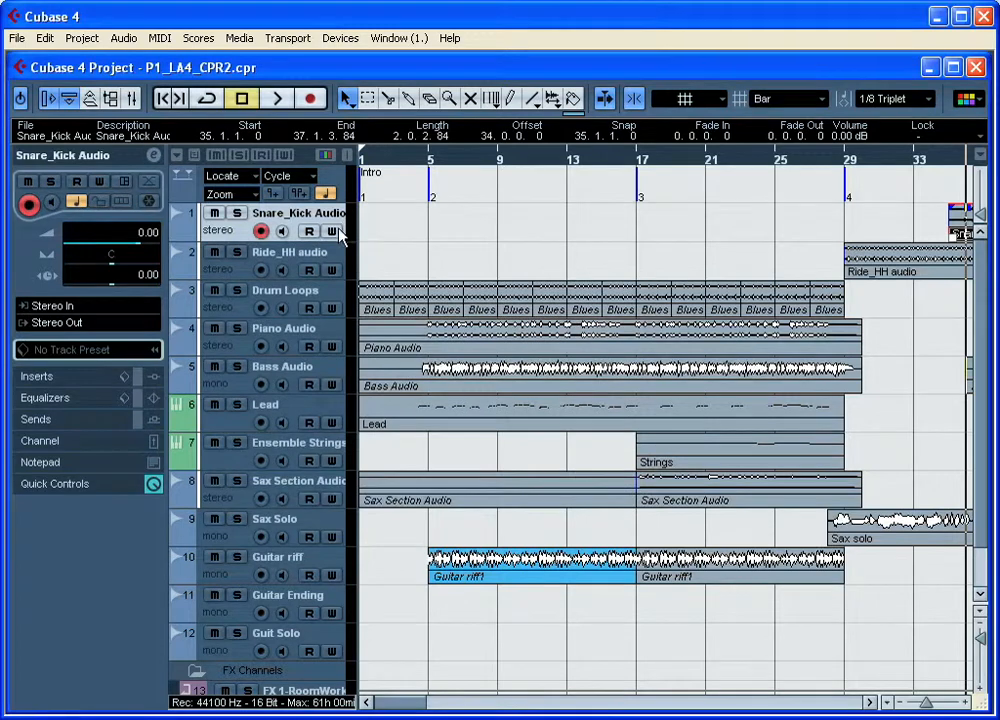
pyautogui.click(80, 38)
pyautogui.moveTo(140, 62)
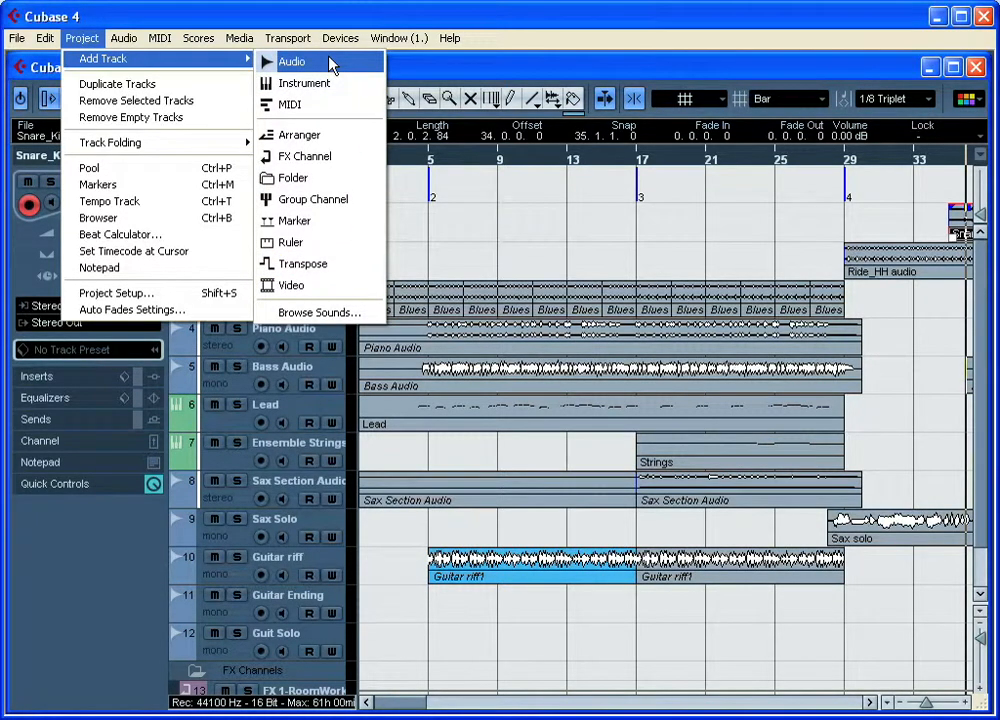
pyautogui.click(506, 247)
pyautogui.scroll(-2, 291, 346)
pyautogui.scroll(2, 291, 346)
# Step: Increase the Snare_Kick Audio track's height to reveal its additional controls, and turn off its record enable
pyautogui.moveTo(242, 241); pyautogui.dragTo(242, 296)
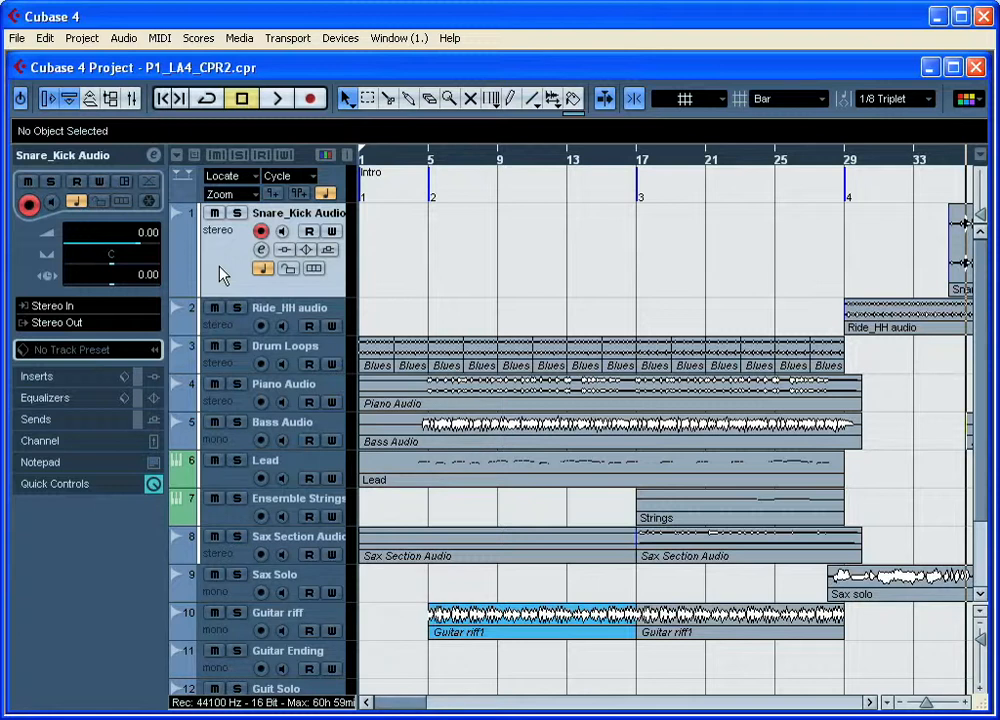
pyautogui.click(262, 231)
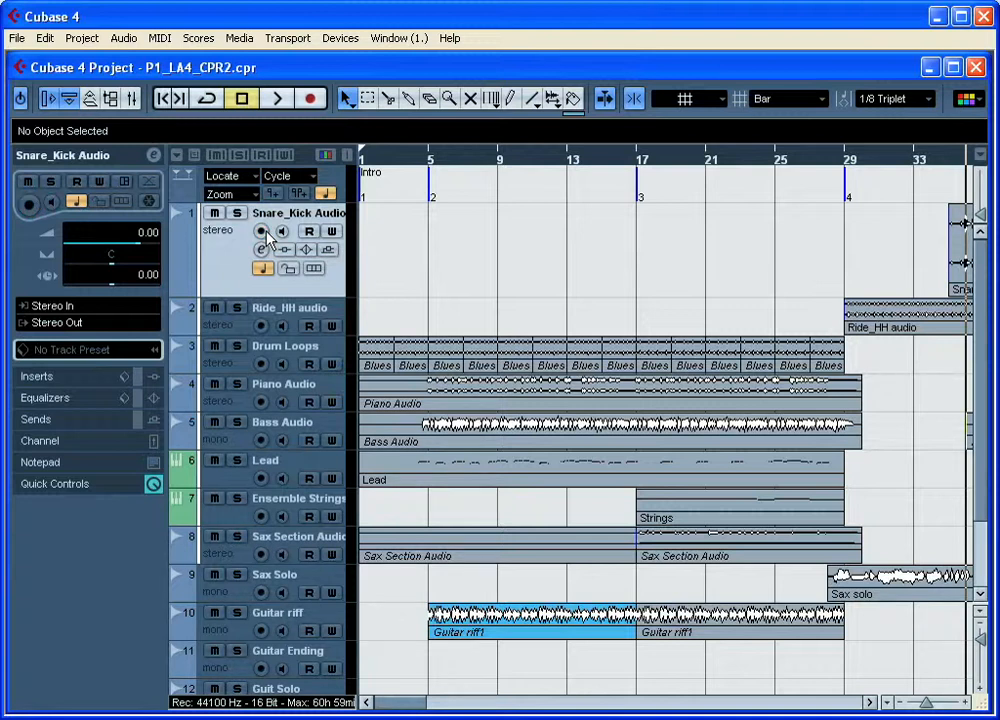
# Step: Mute and unmute Snare_Kick Audio, and solo it together with Ride_HH audio and Drum Loops before clearing all three solos
pyautogui.click(214, 214)
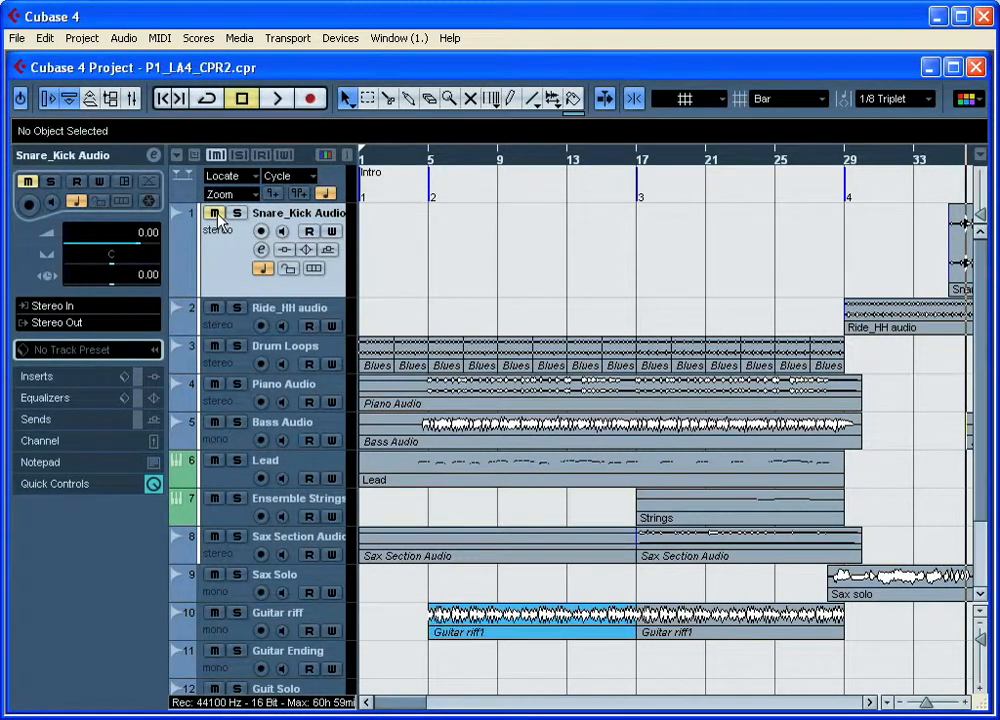
pyautogui.click(214, 214)
pyautogui.click(236, 214)
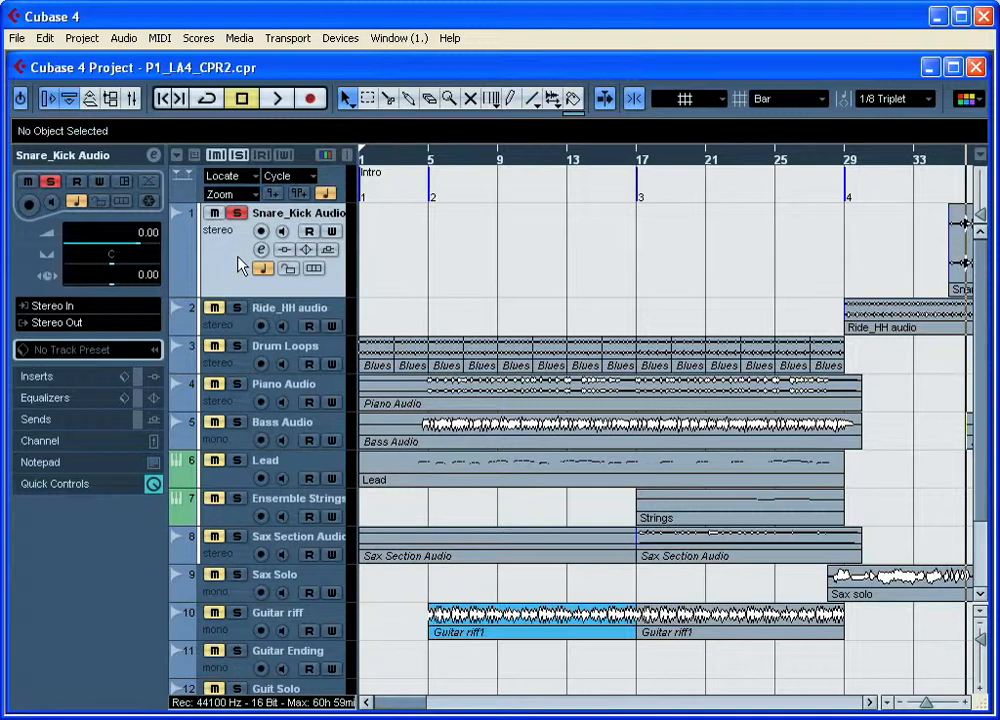
pyautogui.click(237, 308)
pyautogui.click(237, 346)
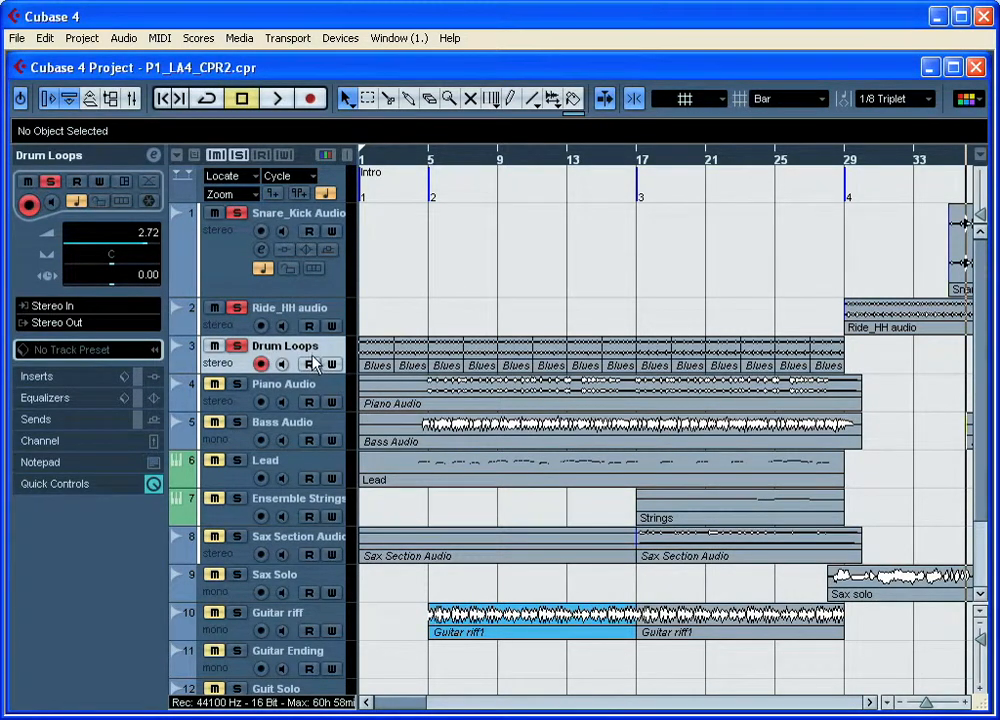
pyautogui.click(238, 346)
pyautogui.click(238, 308)
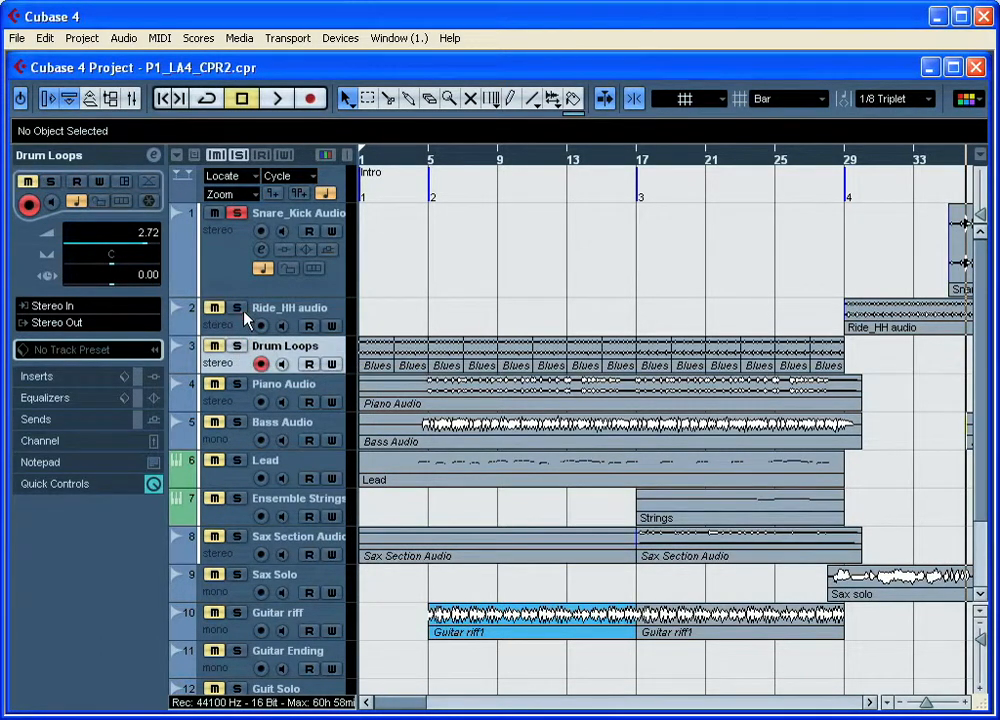
pyautogui.click(238, 214)
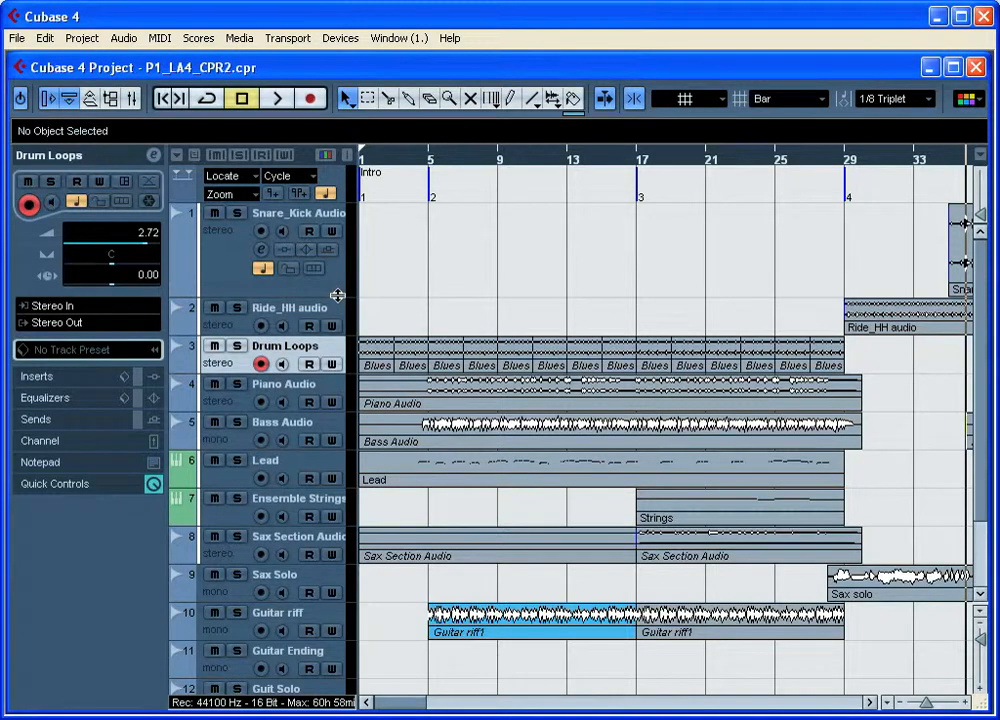
# Step: Enable and disable automation read and automation write in turn on the Snare_Kick Audio track
pyautogui.click(309, 232)
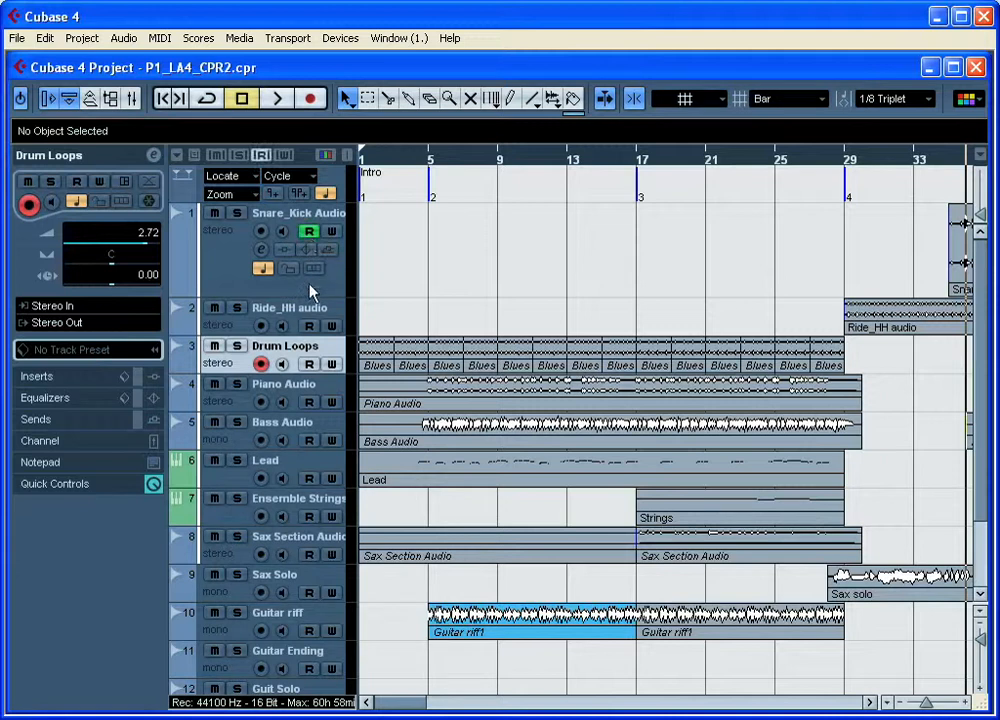
pyautogui.click(309, 232)
pyautogui.click(333, 233)
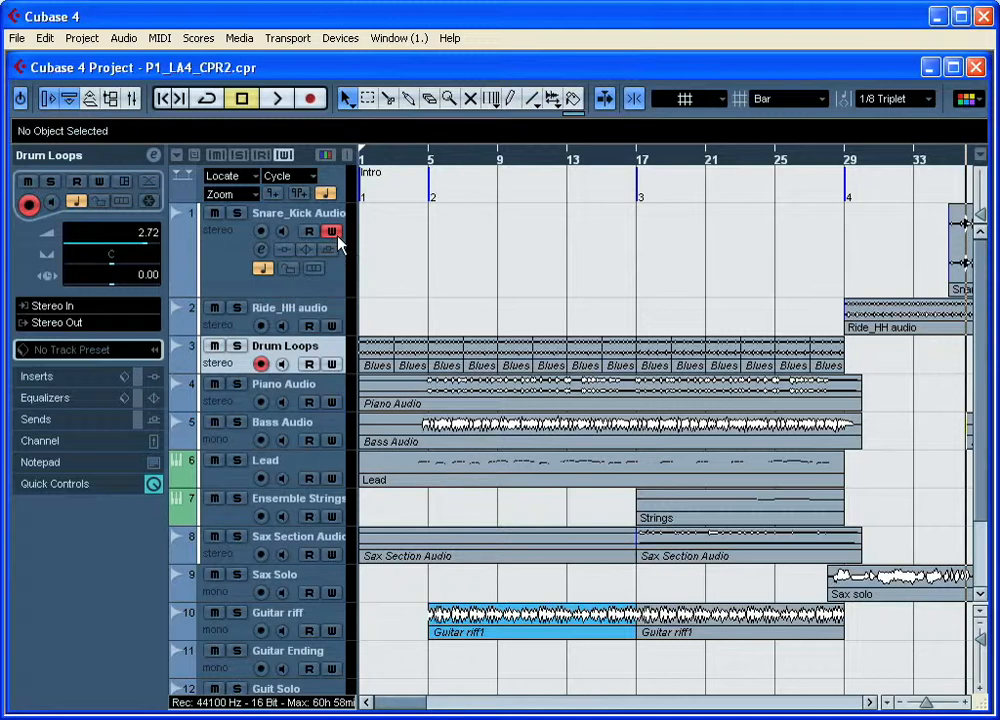
pyautogui.click(334, 234)
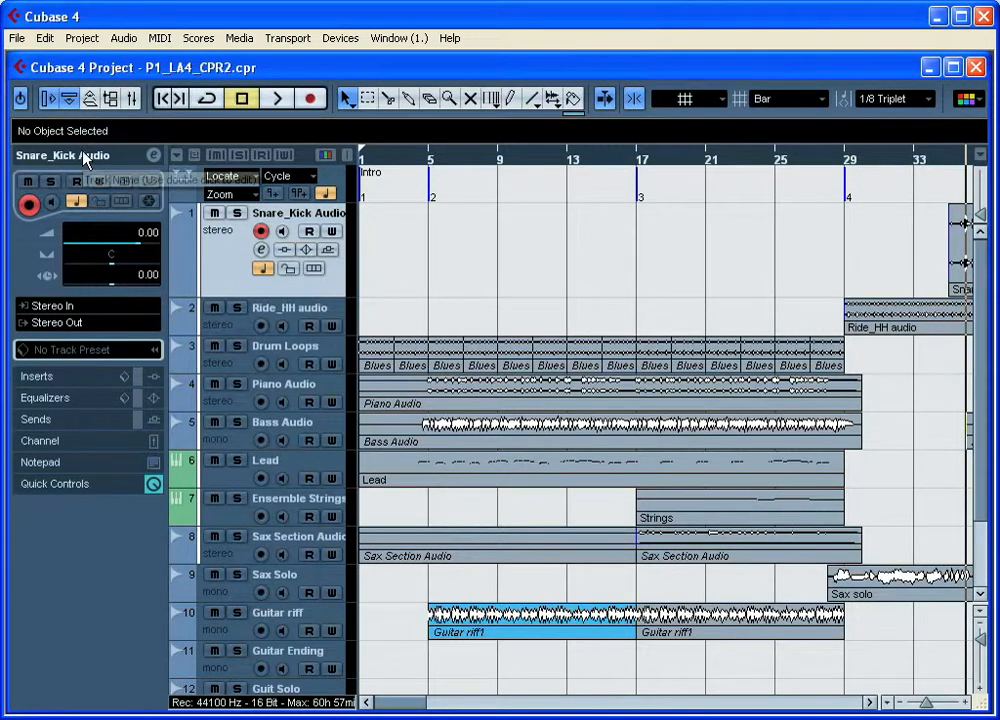
# Step: Hide and show the Inspector, and compare its contents for different audio tracks and the Lead instrument track
pyautogui.click(47, 98)
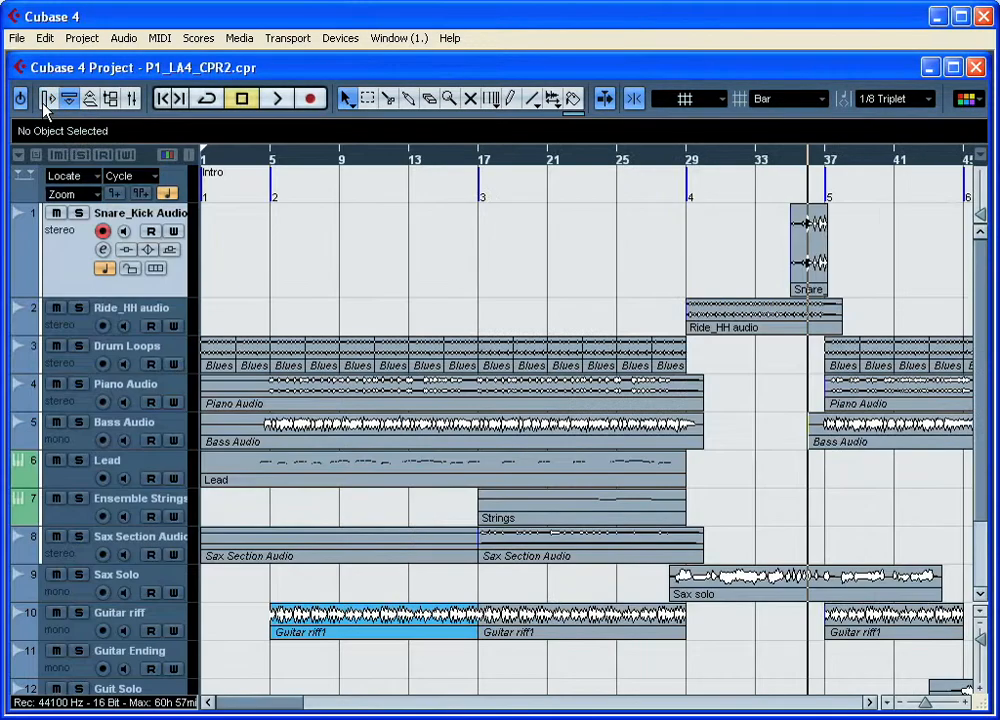
pyautogui.click(50, 99)
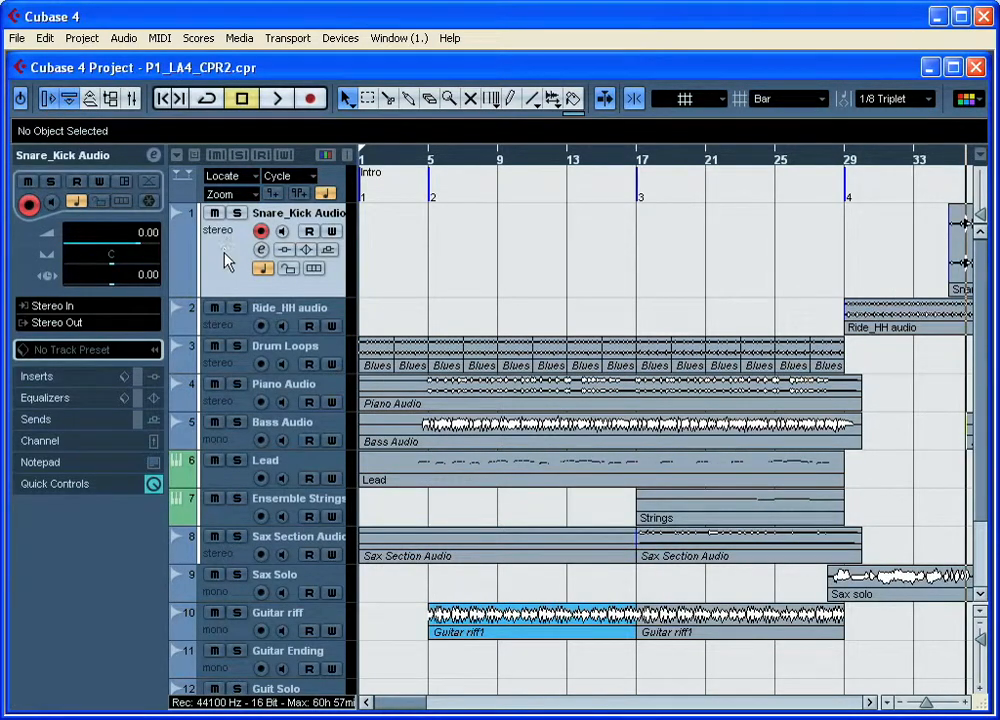
pyautogui.click(241, 326)
pyautogui.click(184, 208)
pyautogui.click(236, 486)
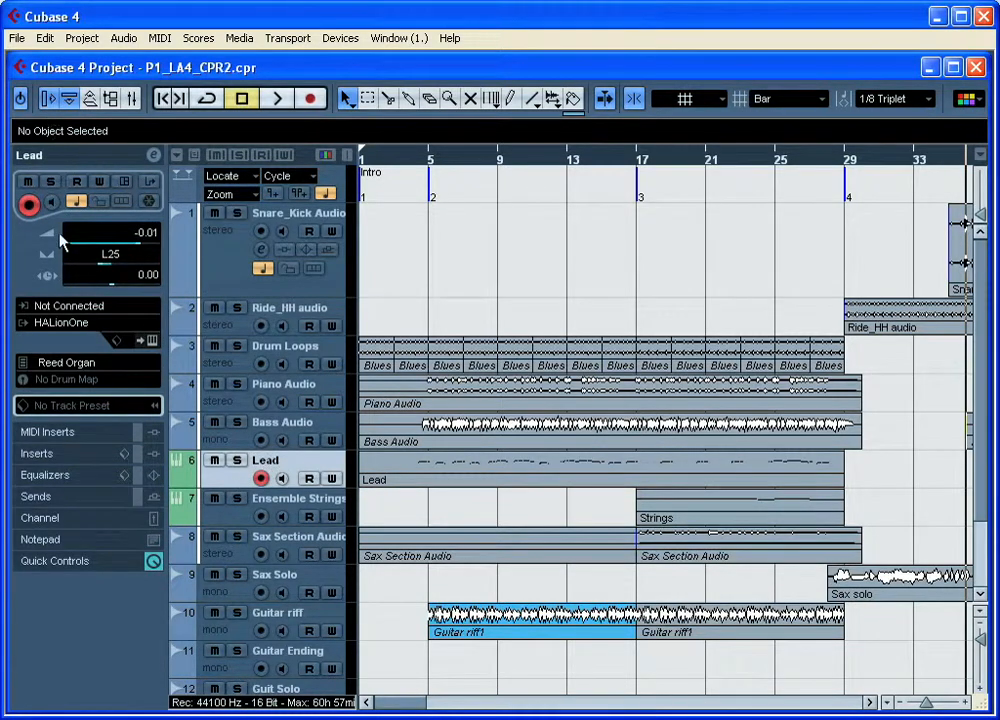
# Step: Select the Snare_Kick Audio track and review its input and output routing options without changing them
pyautogui.click(210, 250)
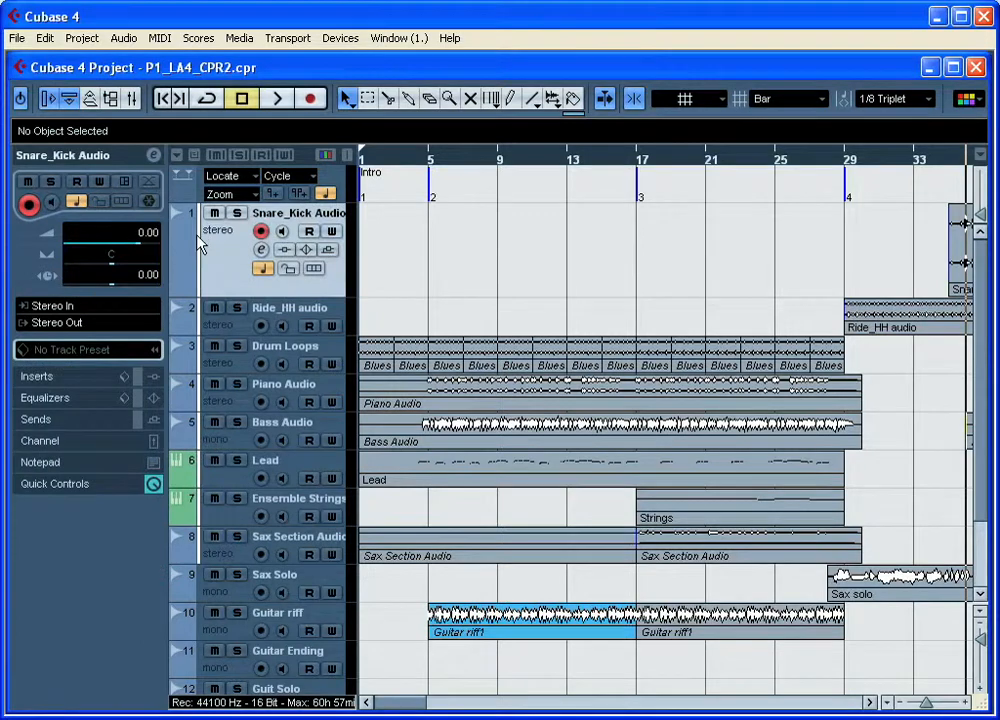
pyautogui.click(112, 308)
pyautogui.click(112, 310)
pyautogui.click(116, 326)
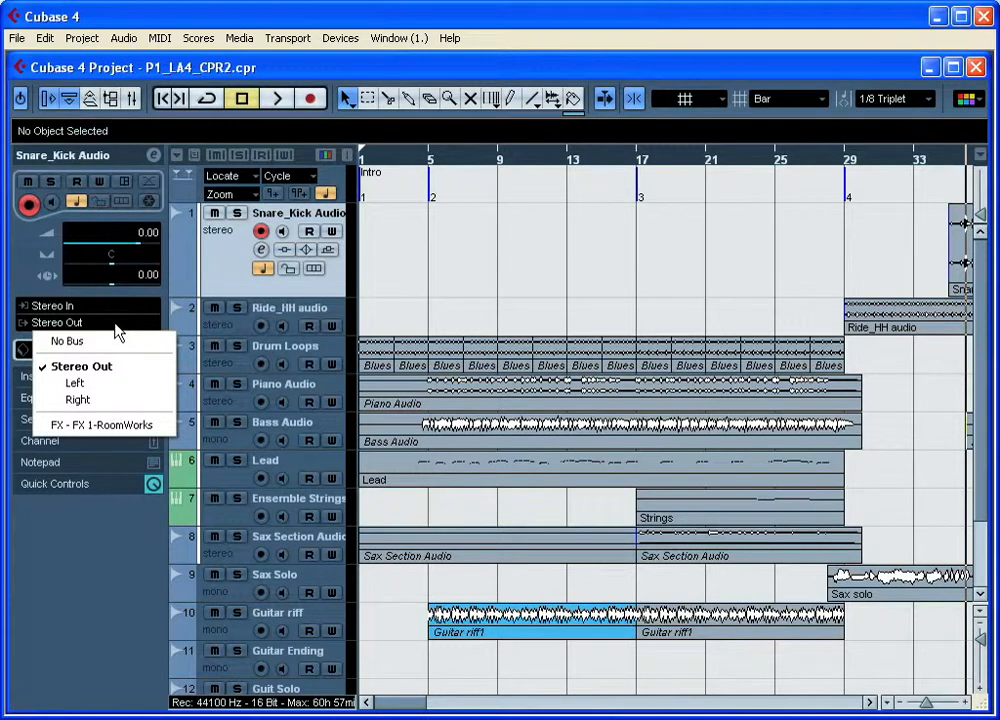
pyautogui.click(115, 324)
# Step: Select the Lead track, view its HALionOne instrument editor, and close the editor
pyautogui.click(218, 476)
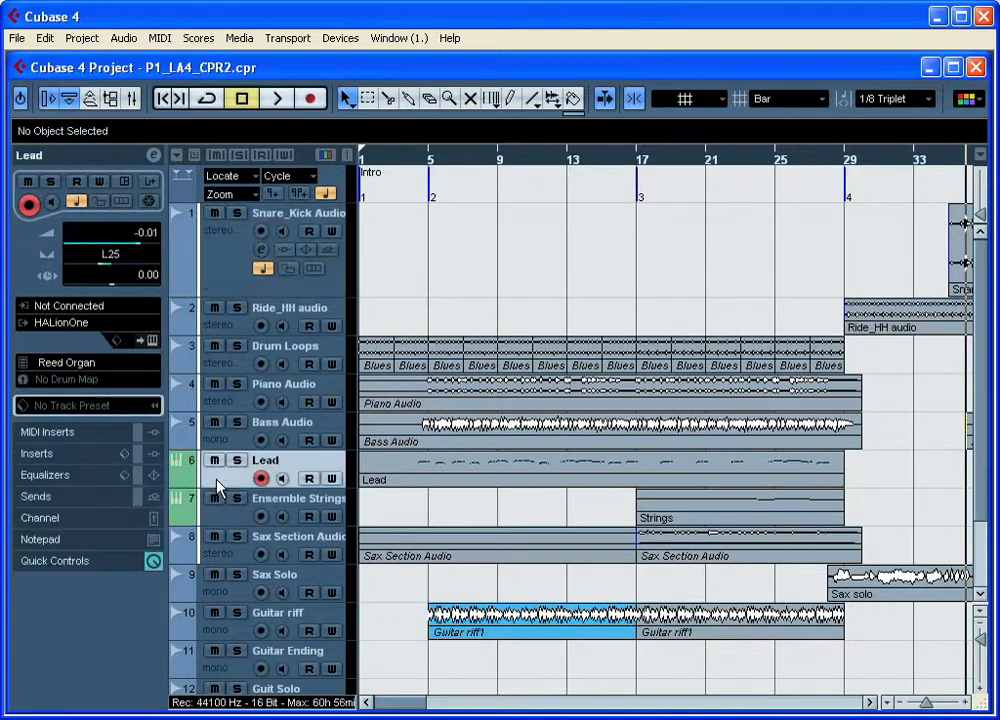
pyautogui.click(155, 345)
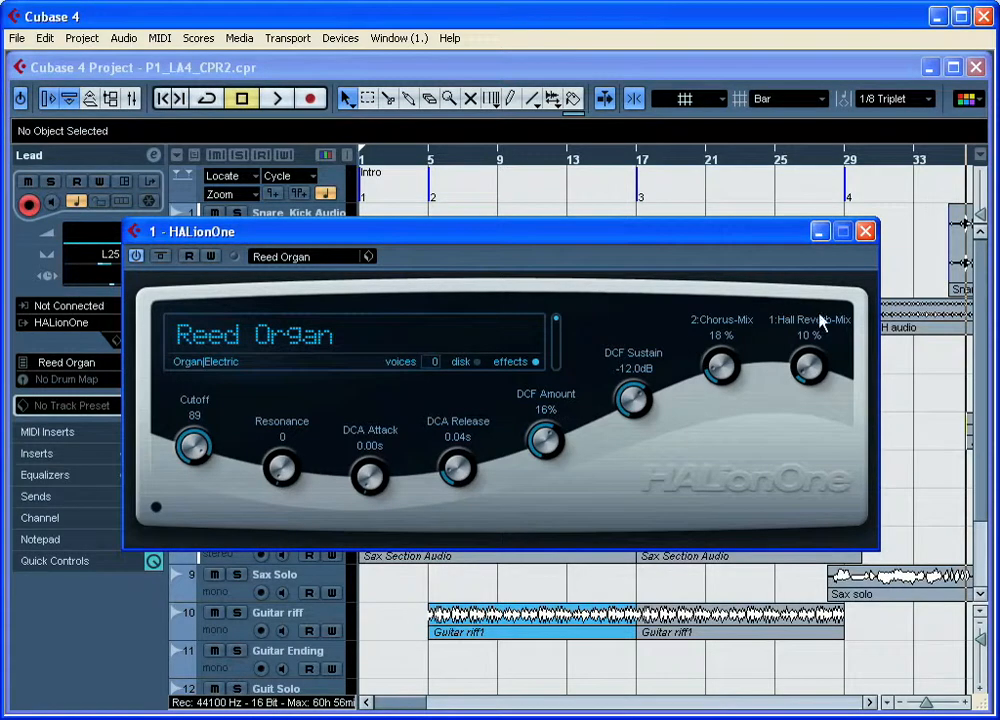
pyautogui.click(866, 231)
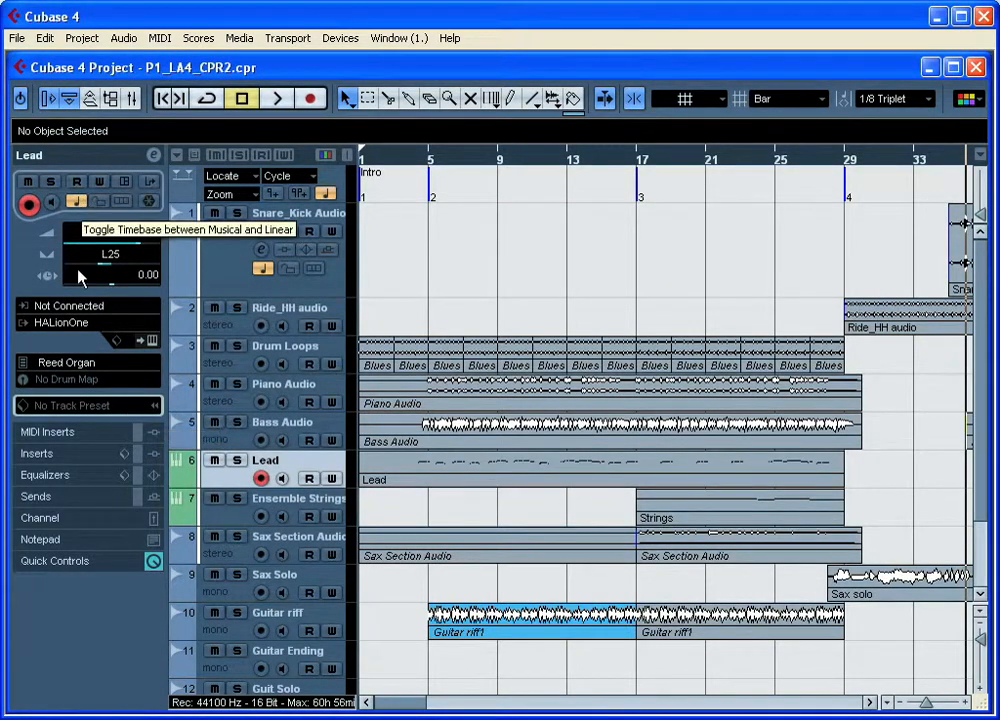
# Step: View the Lead track's insert and equalizer sections in the Inspector, and return to its basic track settings
pyautogui.click(86, 433)
pyautogui.click(85, 366)
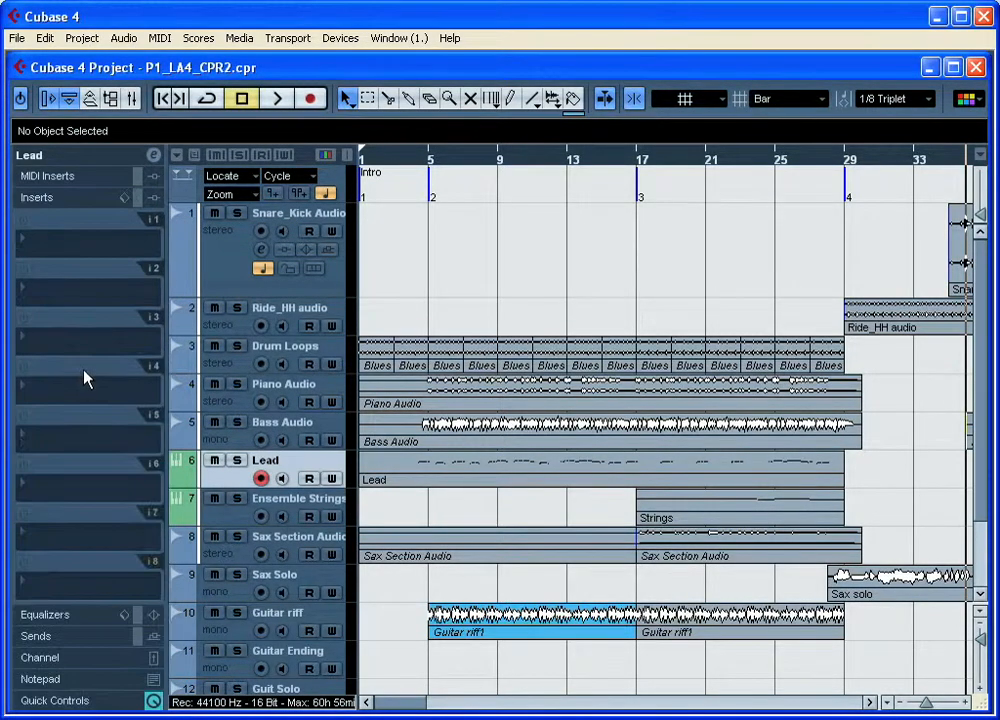
pyautogui.click(86, 616)
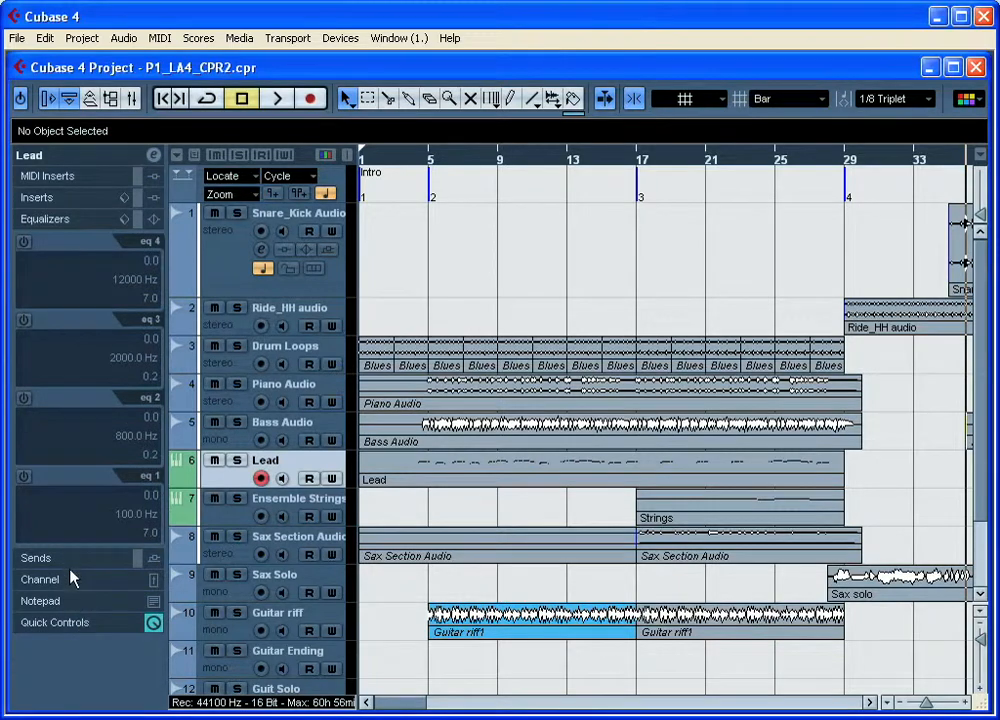
pyautogui.click(123, 157)
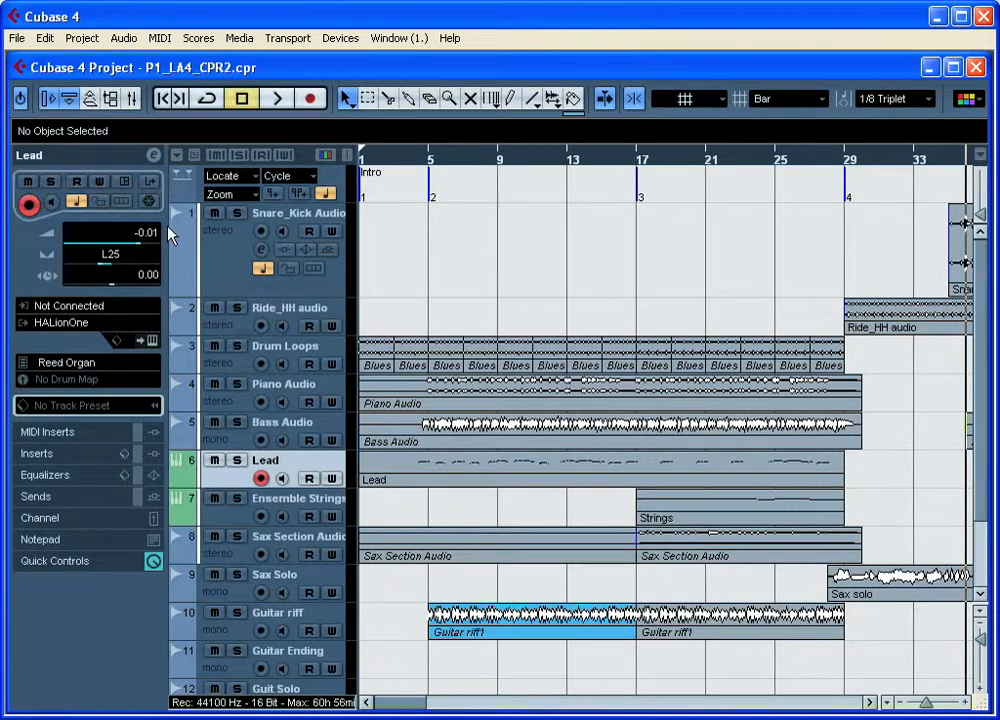
# Step: View the full VST Audio Channel Settings of the Snare_Kick Audio track, and close the window
pyautogui.click(236, 286)
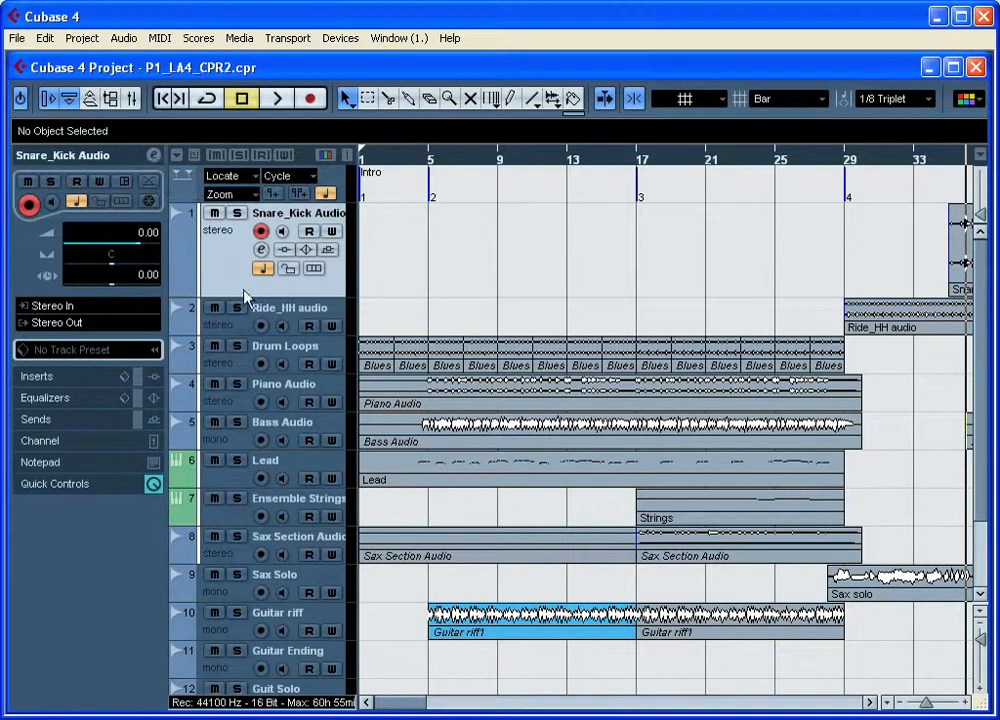
pyautogui.click(155, 157)
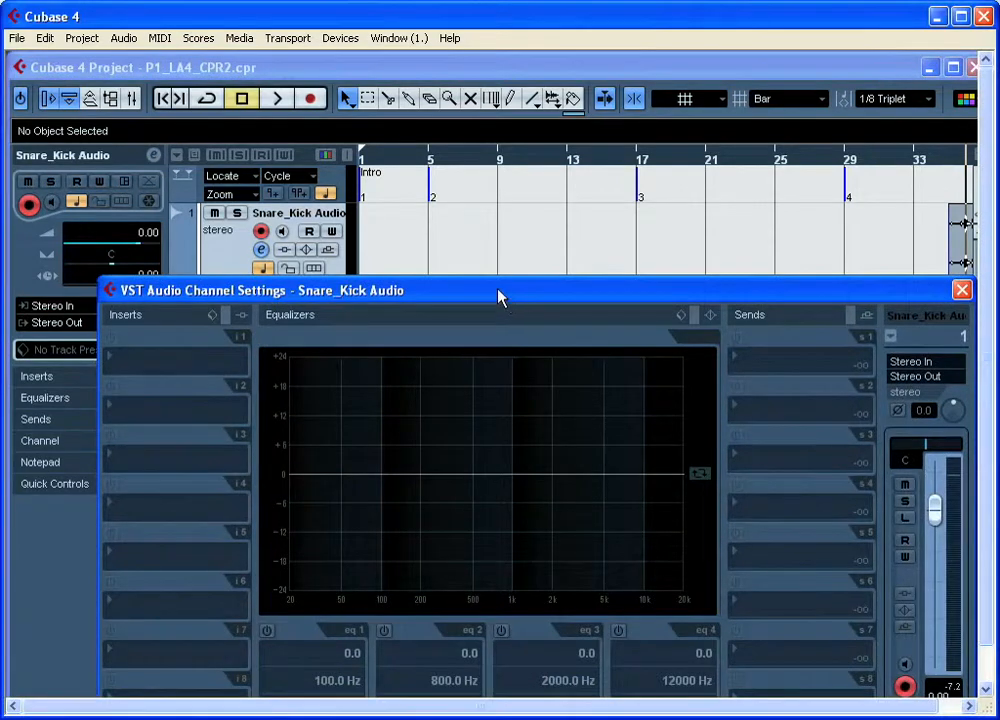
pyautogui.moveTo(500, 295); pyautogui.dragTo(446, 205)
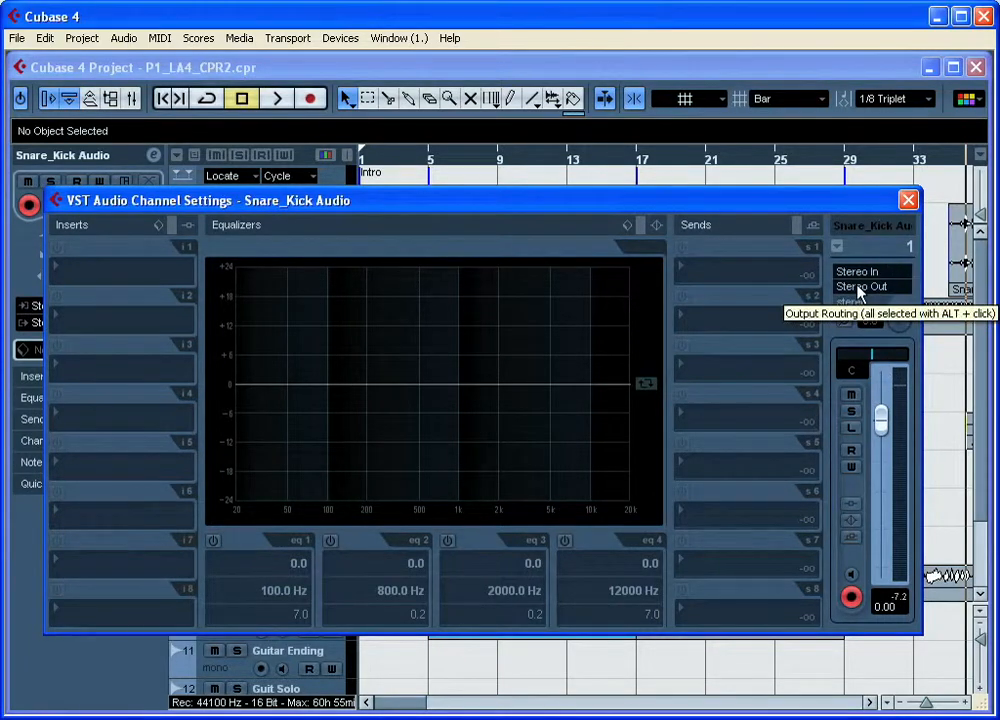
pyautogui.click(907, 201)
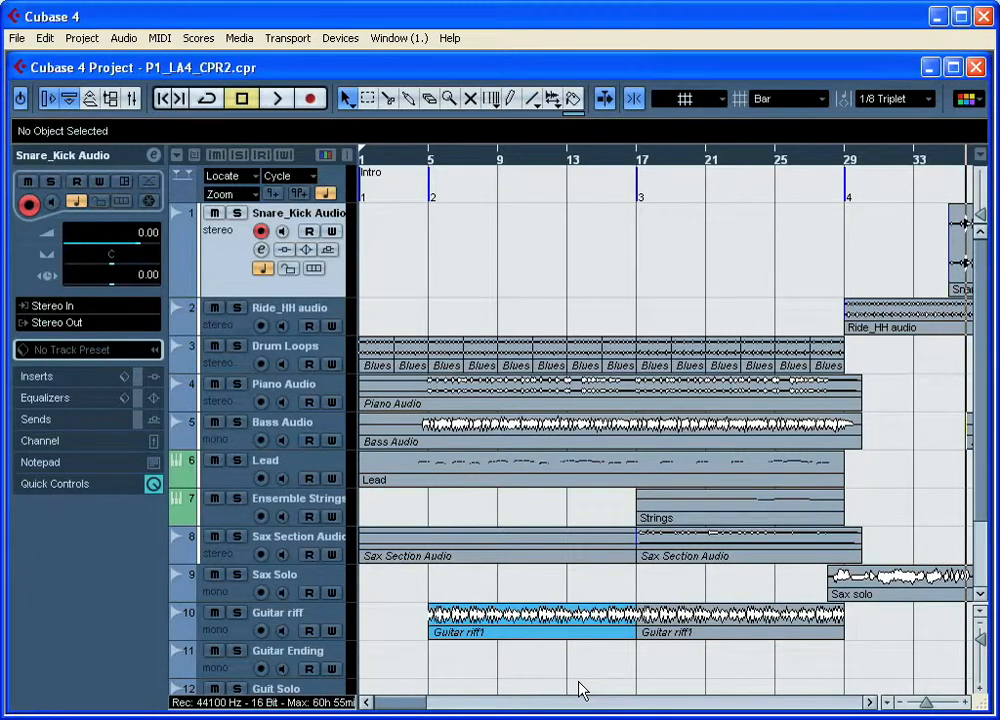
# Step: Show the Transport panel, reposition it slightly, and return the project cursor to the start of the song
pyautogui.press('F2')
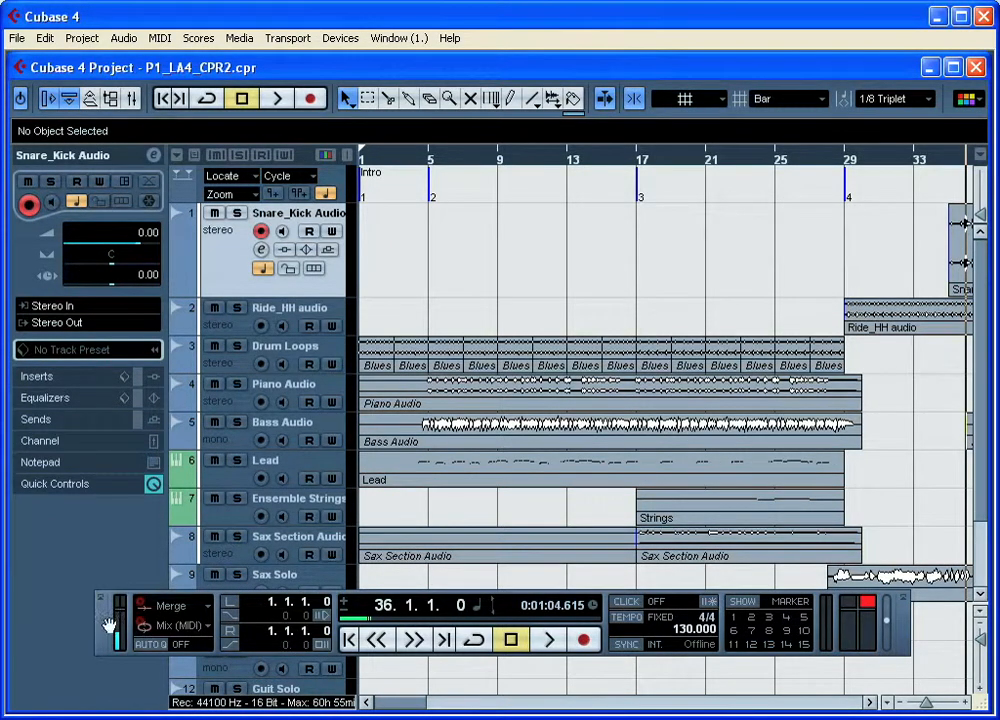
pyautogui.moveTo(109, 633); pyautogui.dragTo(86, 629)
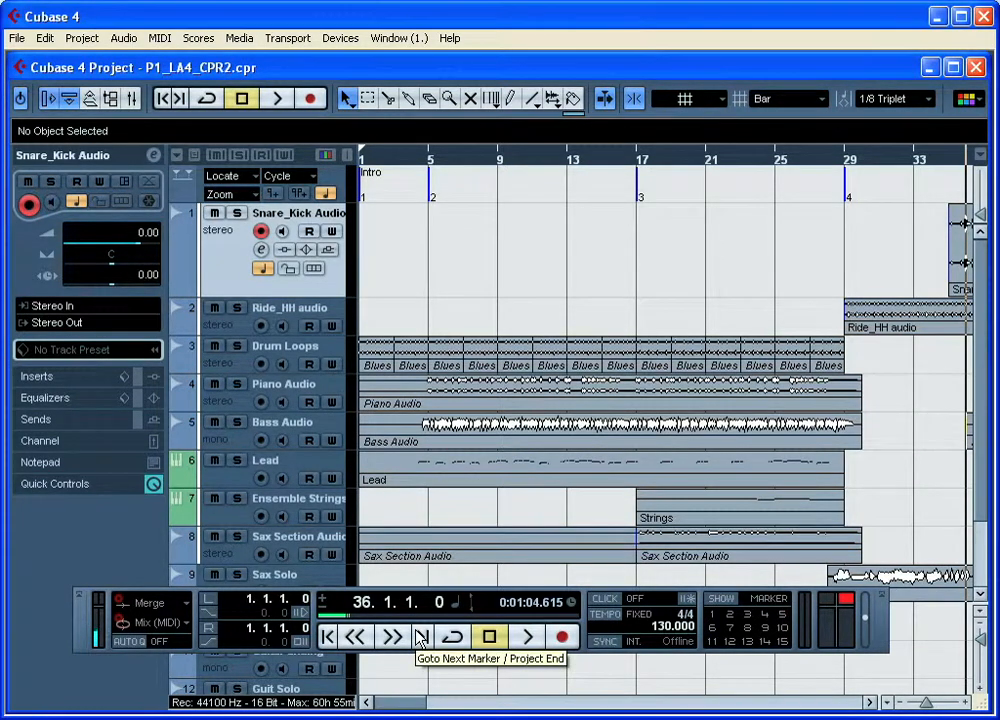
pyautogui.click(490, 640)
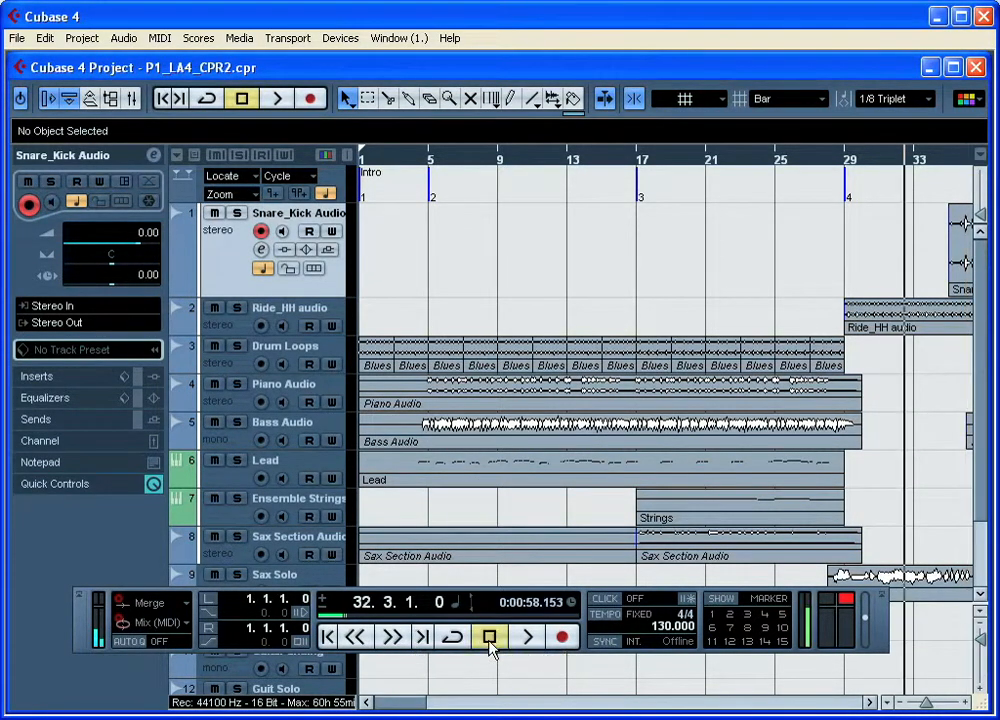
pyautogui.click(327, 637)
pyautogui.click(327, 637)
pyautogui.click(327, 637)
pyautogui.click(327, 637)
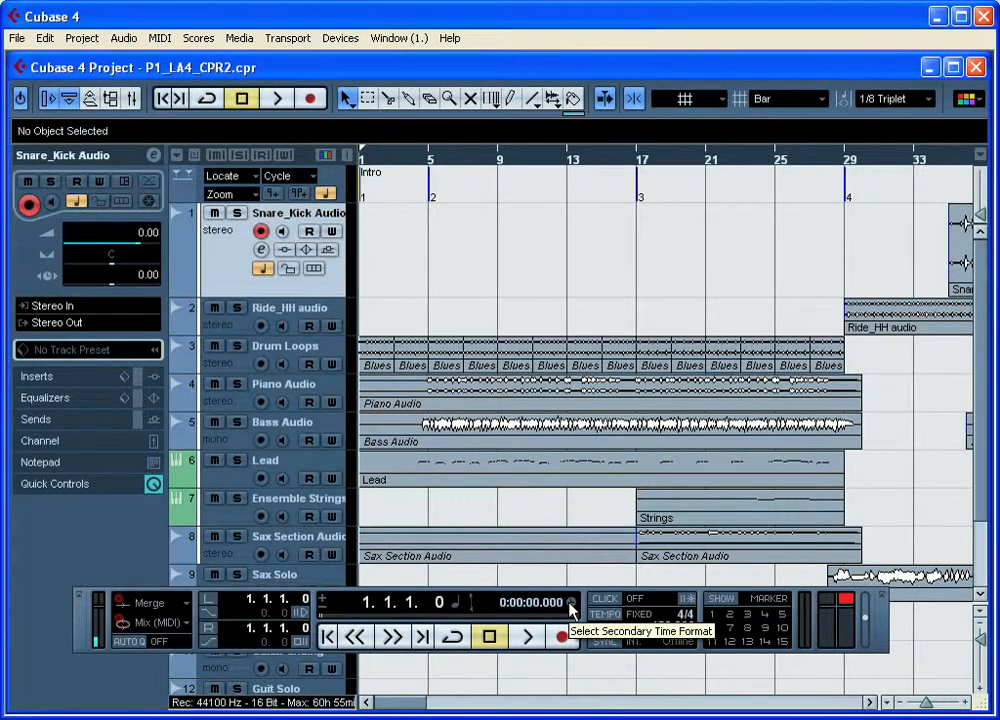
# Step: Review the primary time format options of the Transport panel without changing the format
pyautogui.click(455, 606)
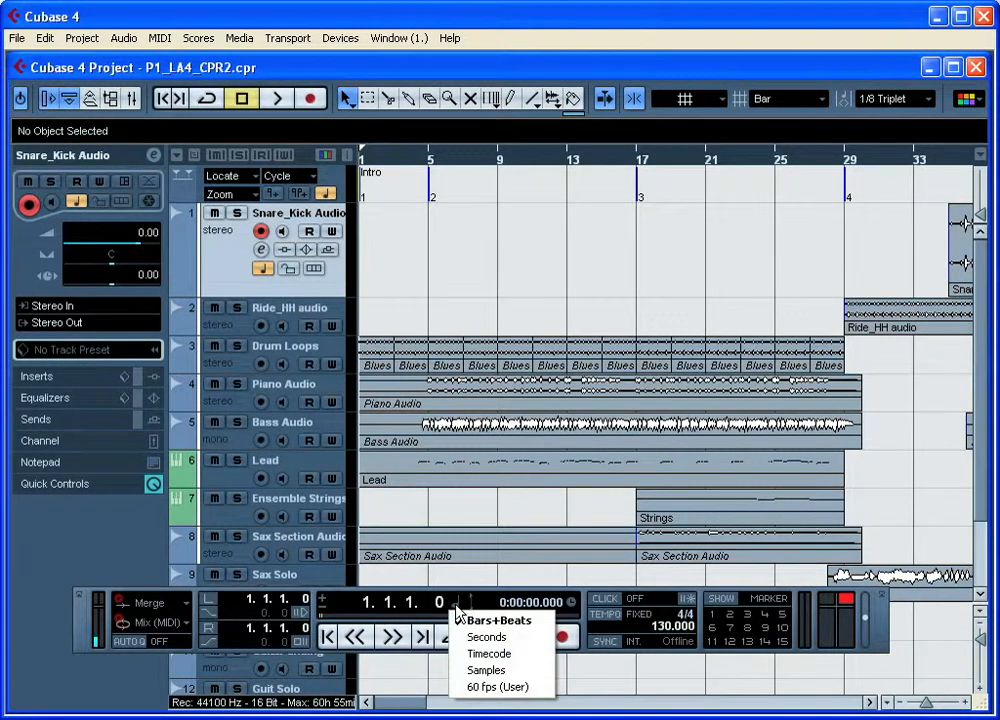
pyautogui.click(456, 606)
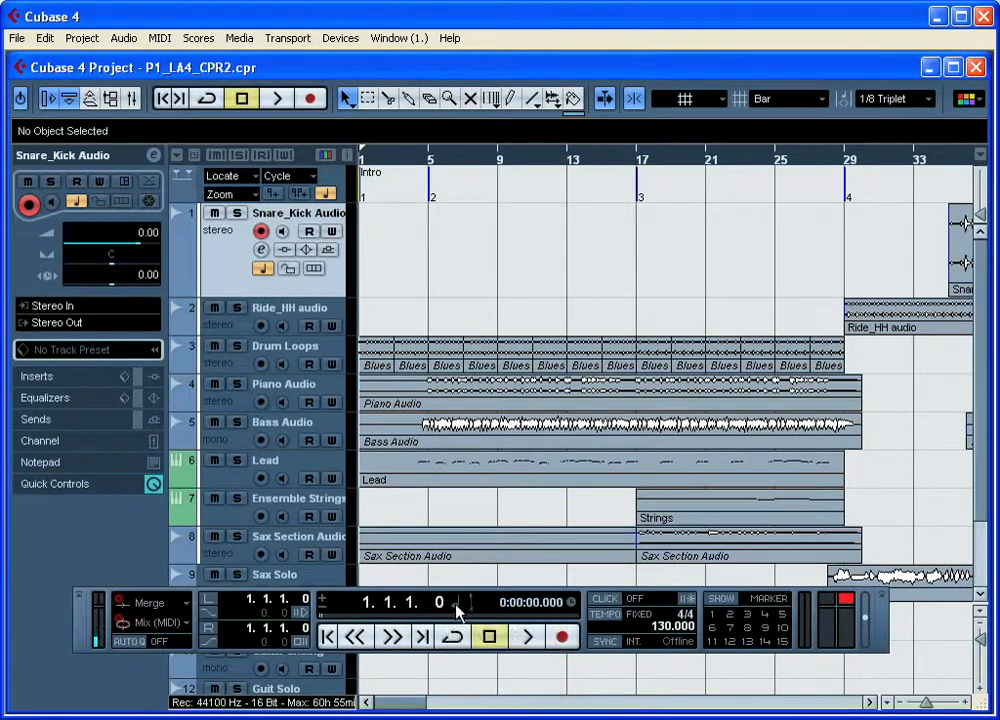
# Step: Check the Transport panel's secondary time format options, and switch the metronome click on and back off
pyautogui.click(570, 603)
pyautogui.click(572, 606)
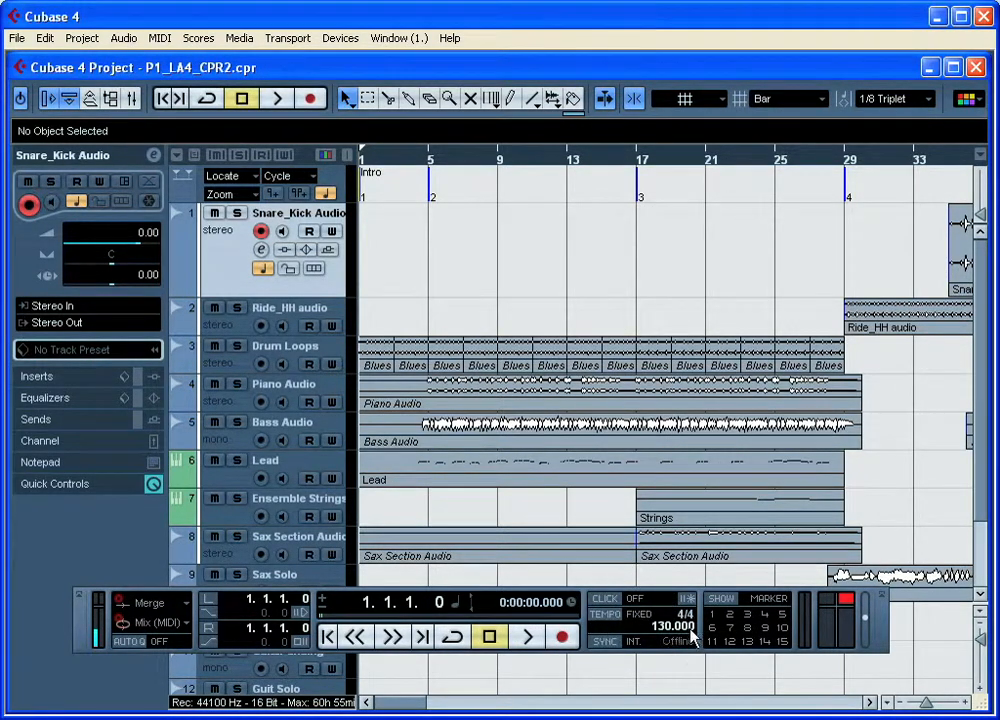
pyautogui.click(614, 600)
pyautogui.click(614, 600)
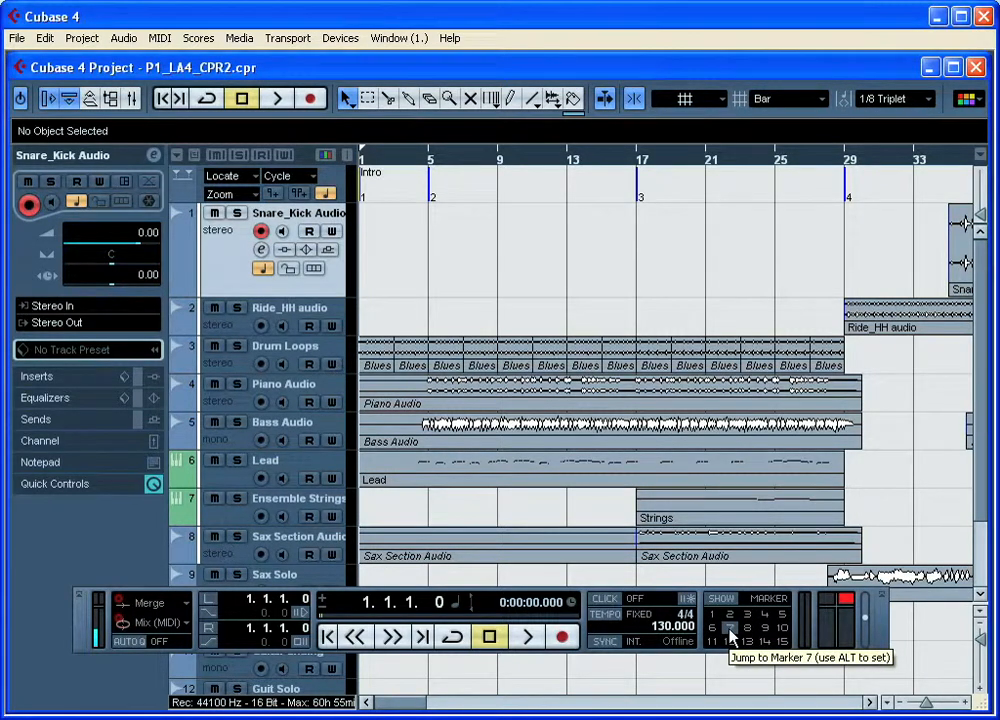
# Step: Jump the project cursor through markers 2 to 7 in turn, and start playback from marker 7
pyautogui.moveTo(598, 161); pyautogui.dragTo(587, 118)
pyautogui.moveTo(469, 702); pyautogui.dragTo(386, 705)
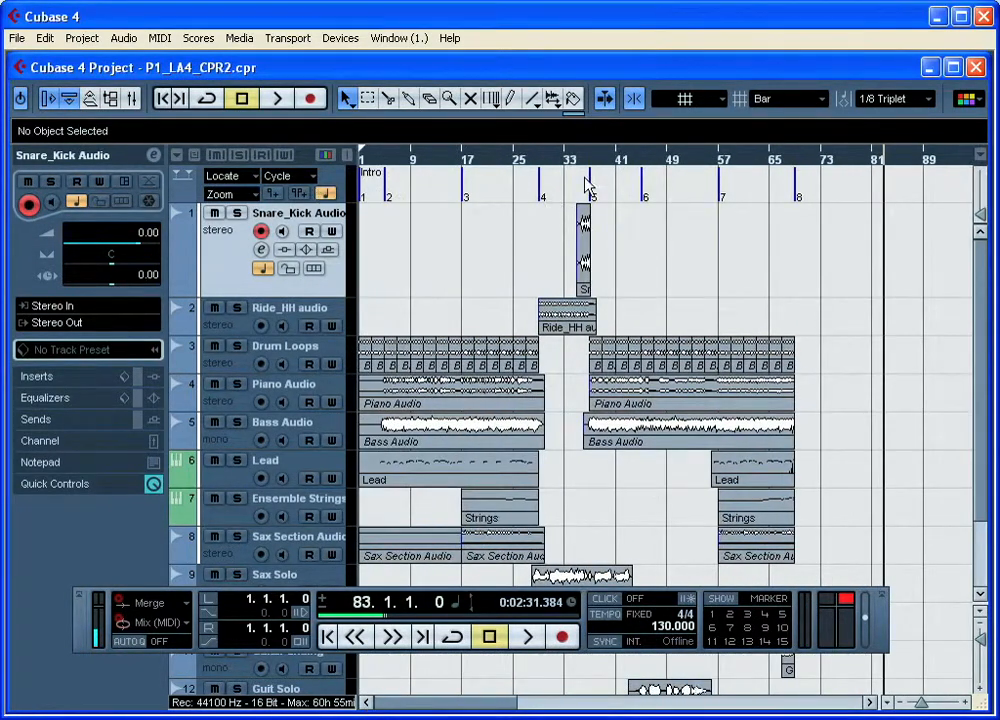
pyautogui.click(732, 620)
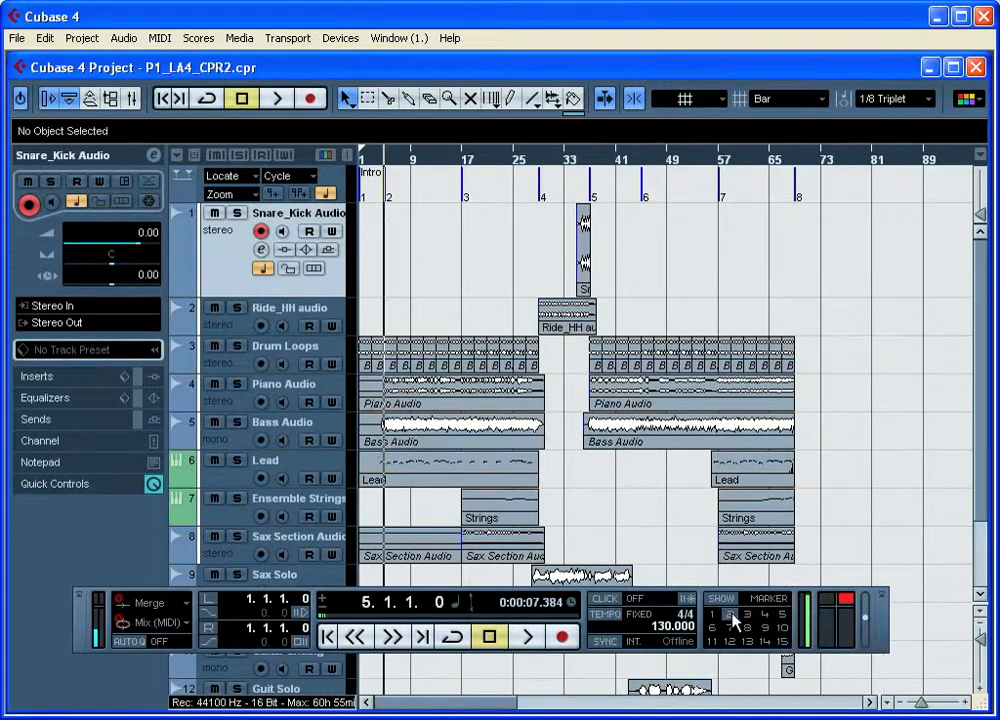
pyautogui.click(748, 618)
pyautogui.click(766, 618)
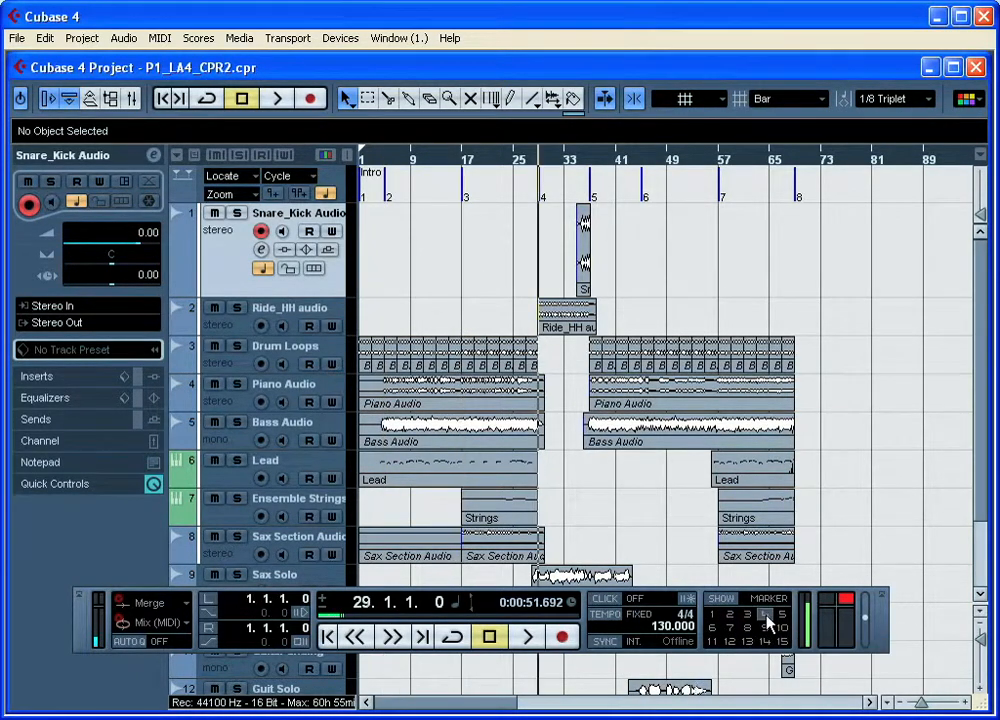
pyautogui.click(784, 616)
pyautogui.click(711, 628)
pyautogui.click(728, 628)
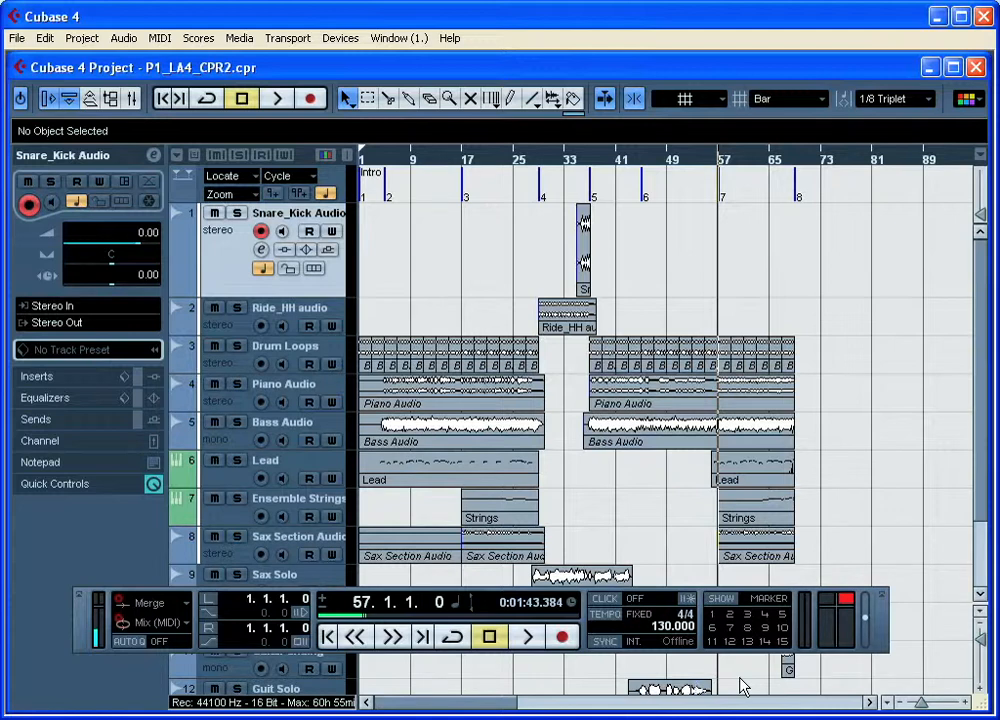
pyautogui.click(527, 638)
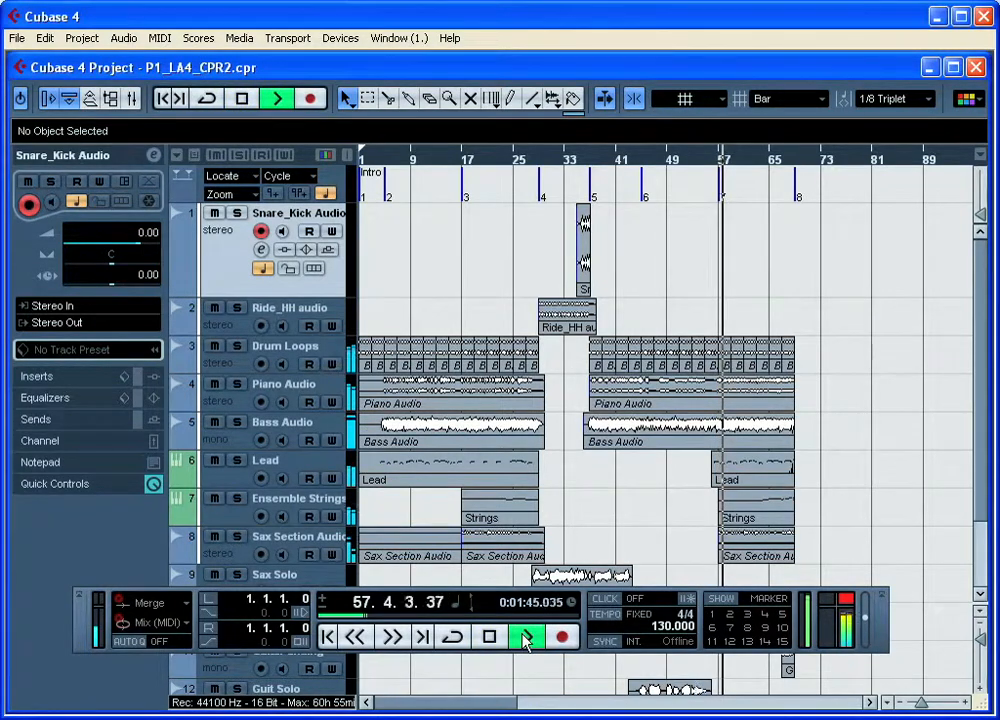